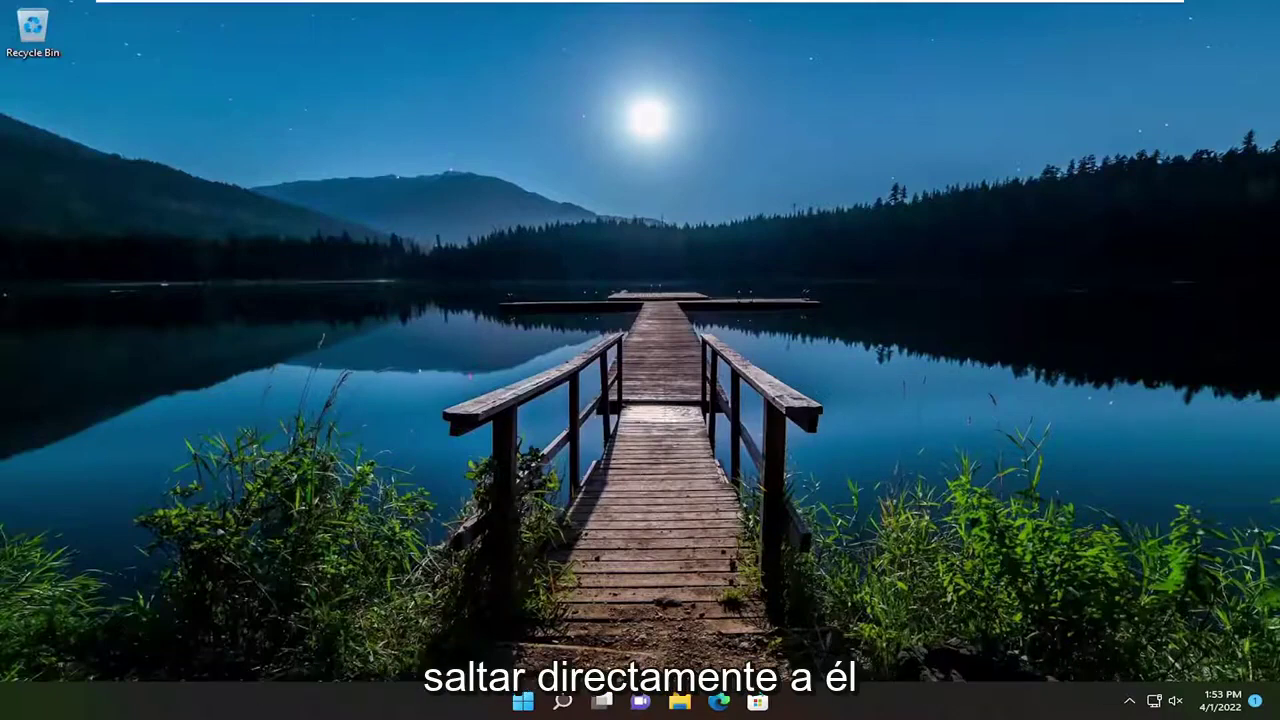
# Step: Search Windows for "troubleshoot", open Troubleshoot settings and show the list of other troubleshooters
pyautogui.click(563, 703)
pyautogui.write('troubl')
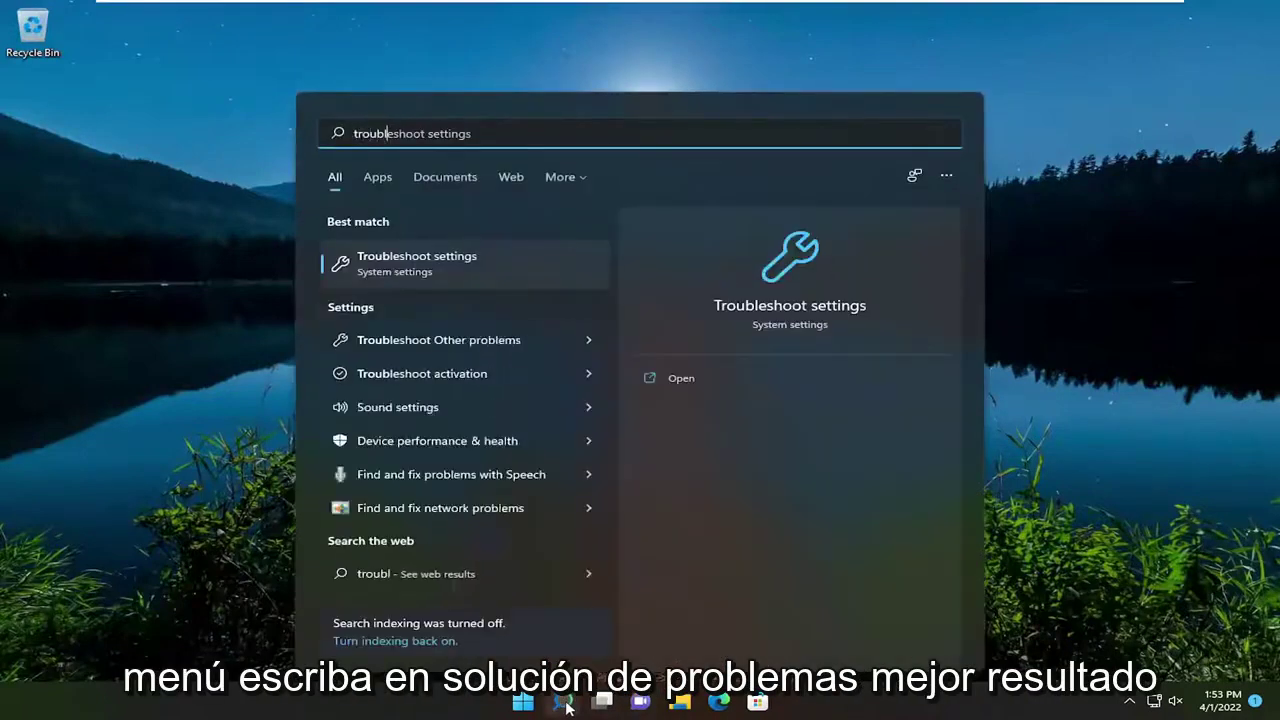
pyautogui.write('eshoot')
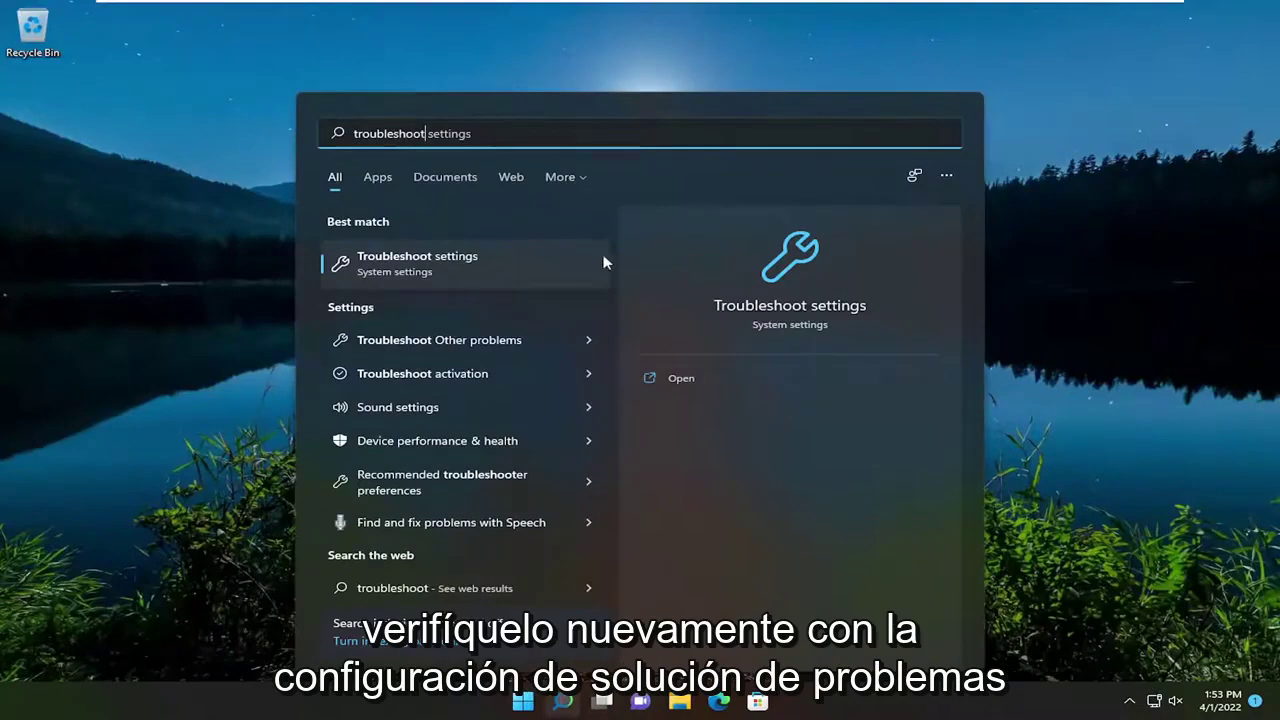
pyautogui.click(417, 262)
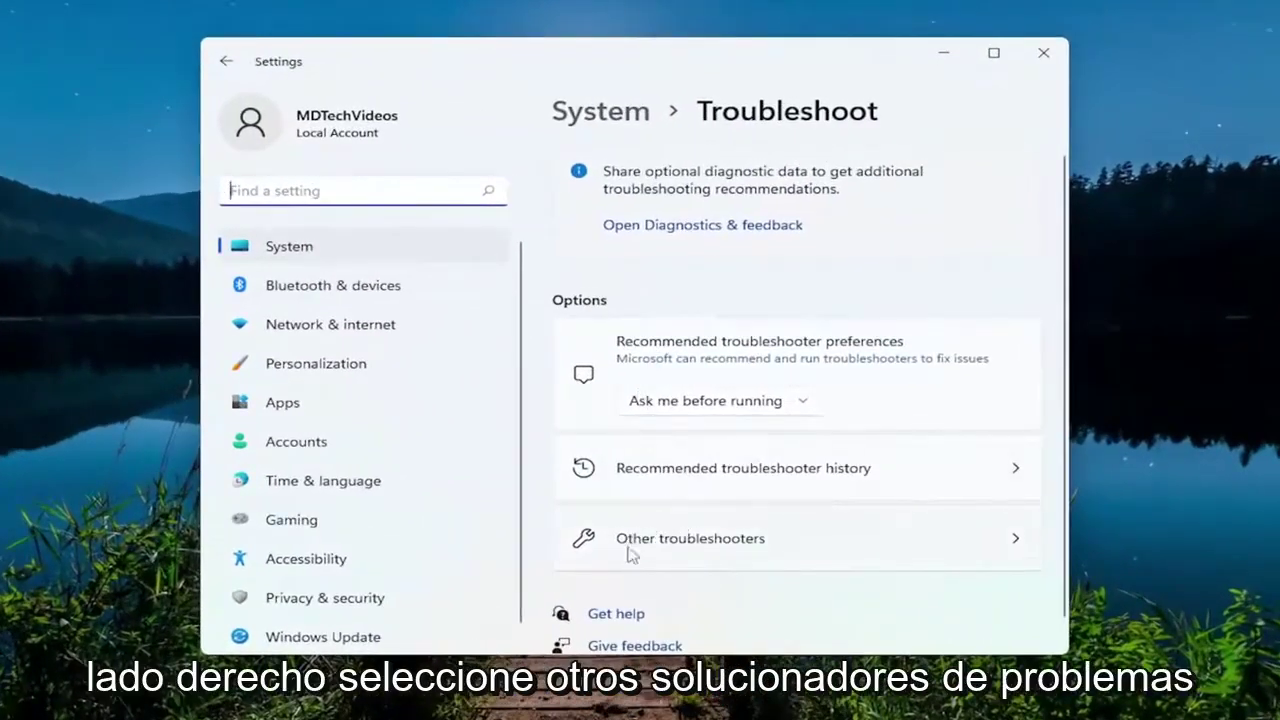
pyautogui.click(678, 548)
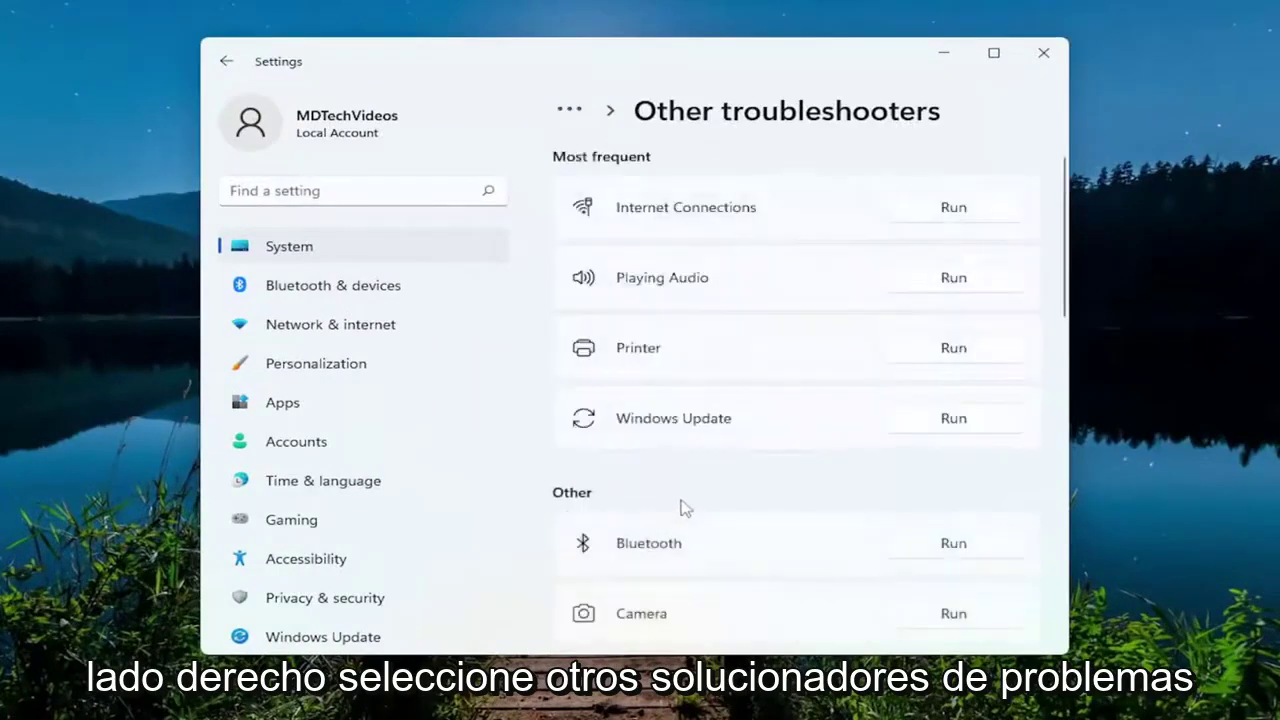
# Step: Run the Network Adapter troubleshooter through to its end, and close both it and the Settings window
pyautogui.scroll(-4, 590, 500)
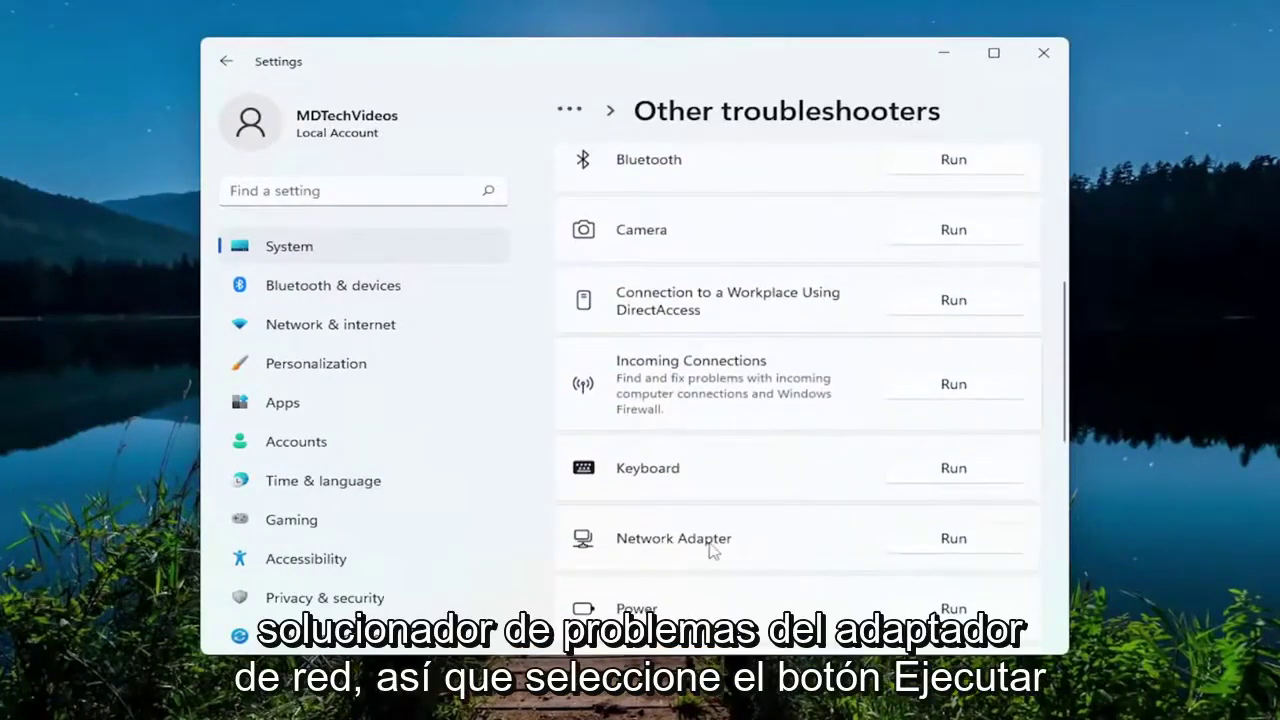
pyautogui.click(950, 540)
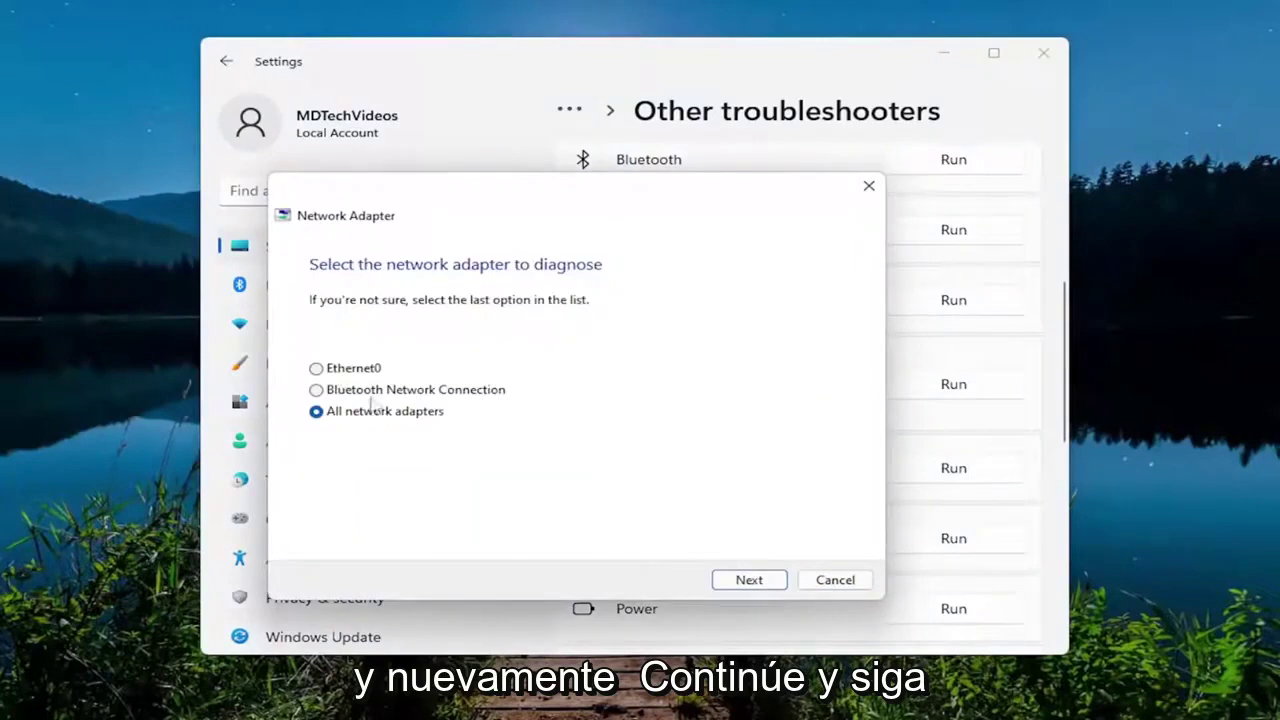
pyautogui.click(372, 395)
pyautogui.click(767, 580)
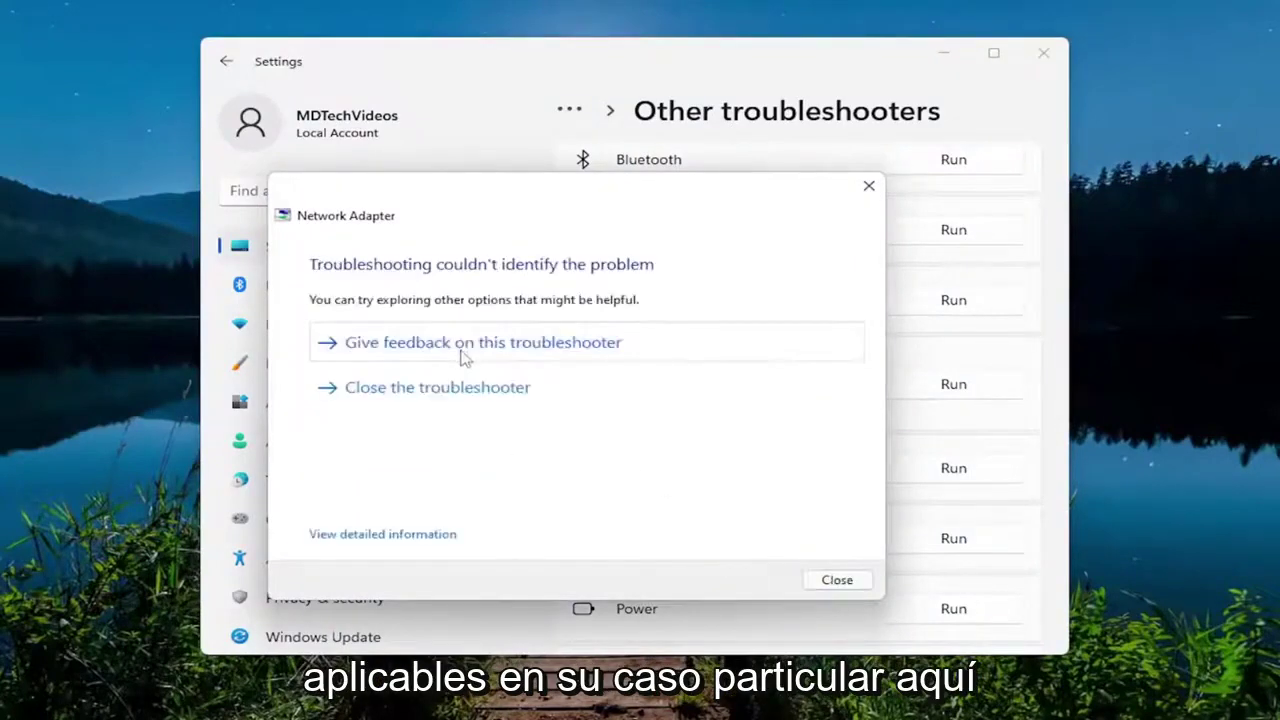
pyautogui.click(837, 582)
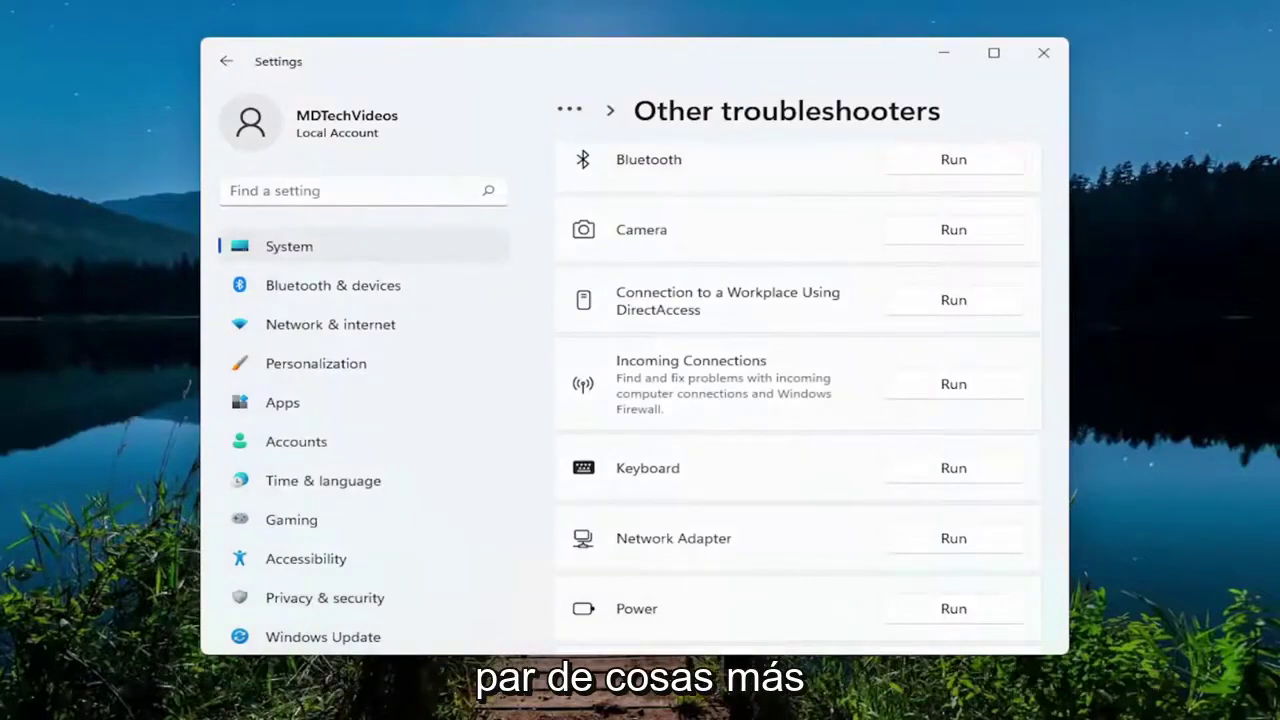
pyautogui.click(1043, 52)
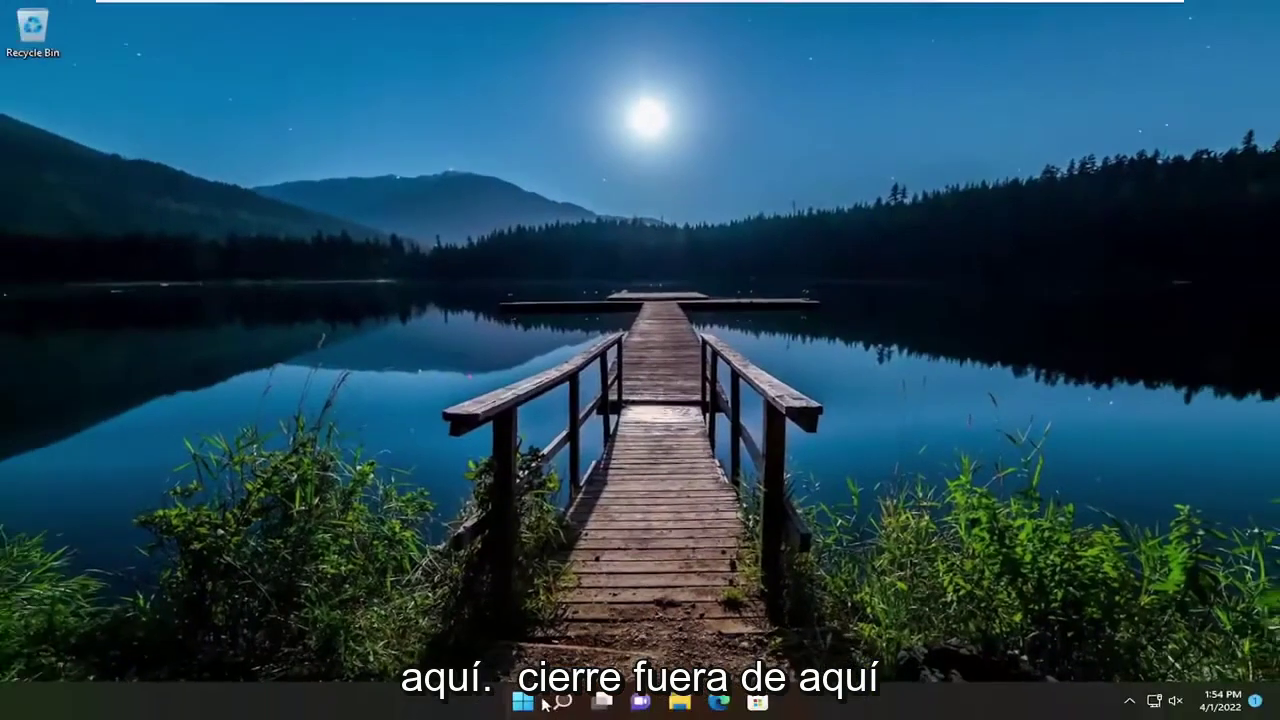
# Step: Search Windows for "device manager", open Device Manager and expand the Network adapters category
pyautogui.click(555, 705)
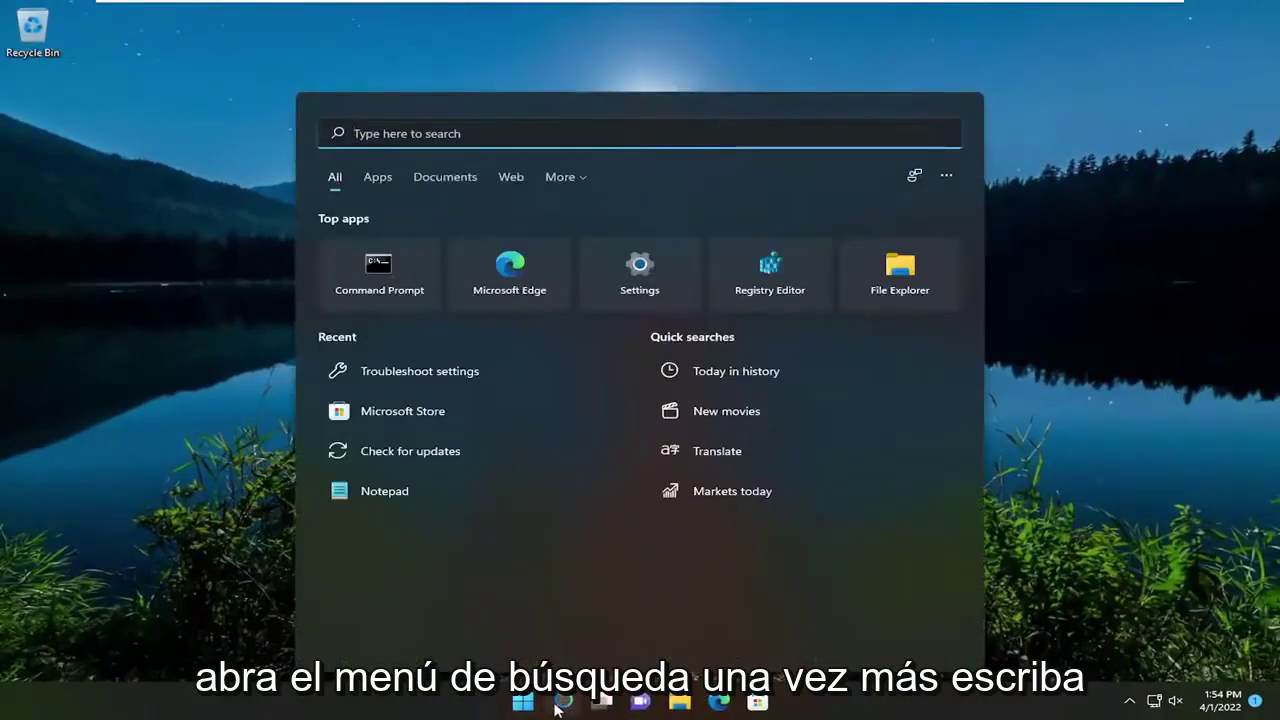
pyautogui.write('device manager')
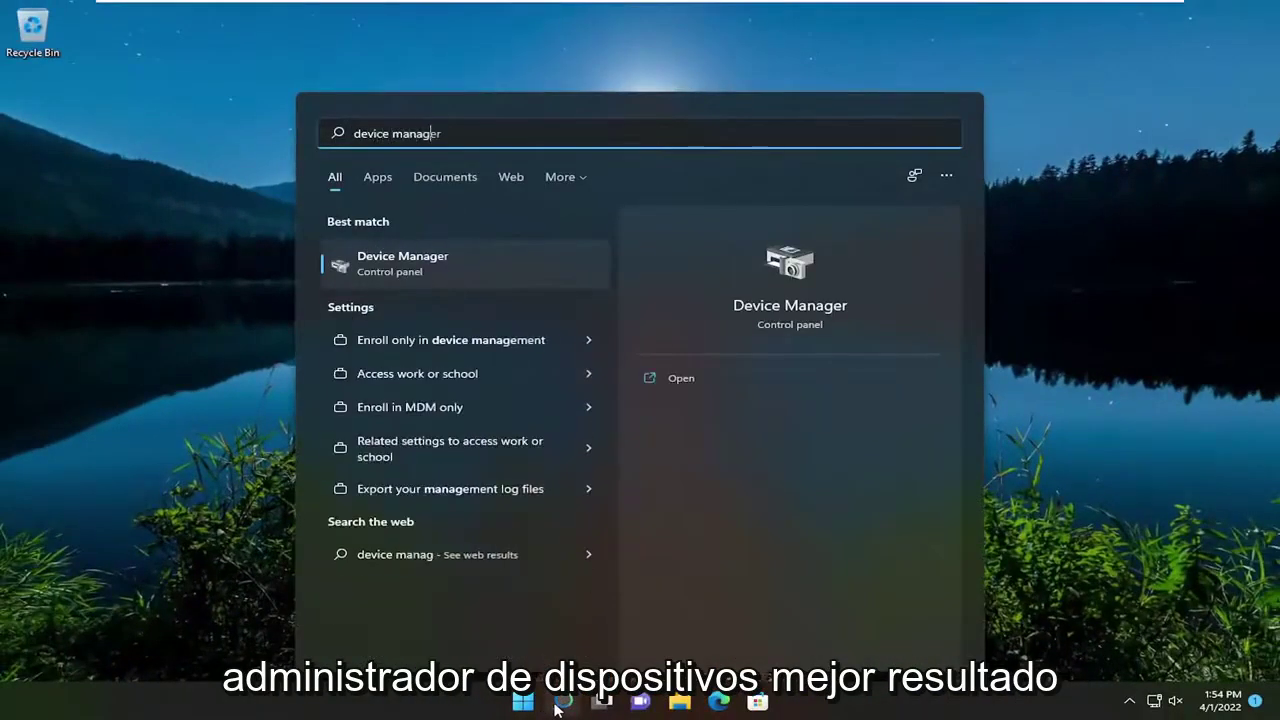
pyautogui.click(420, 265)
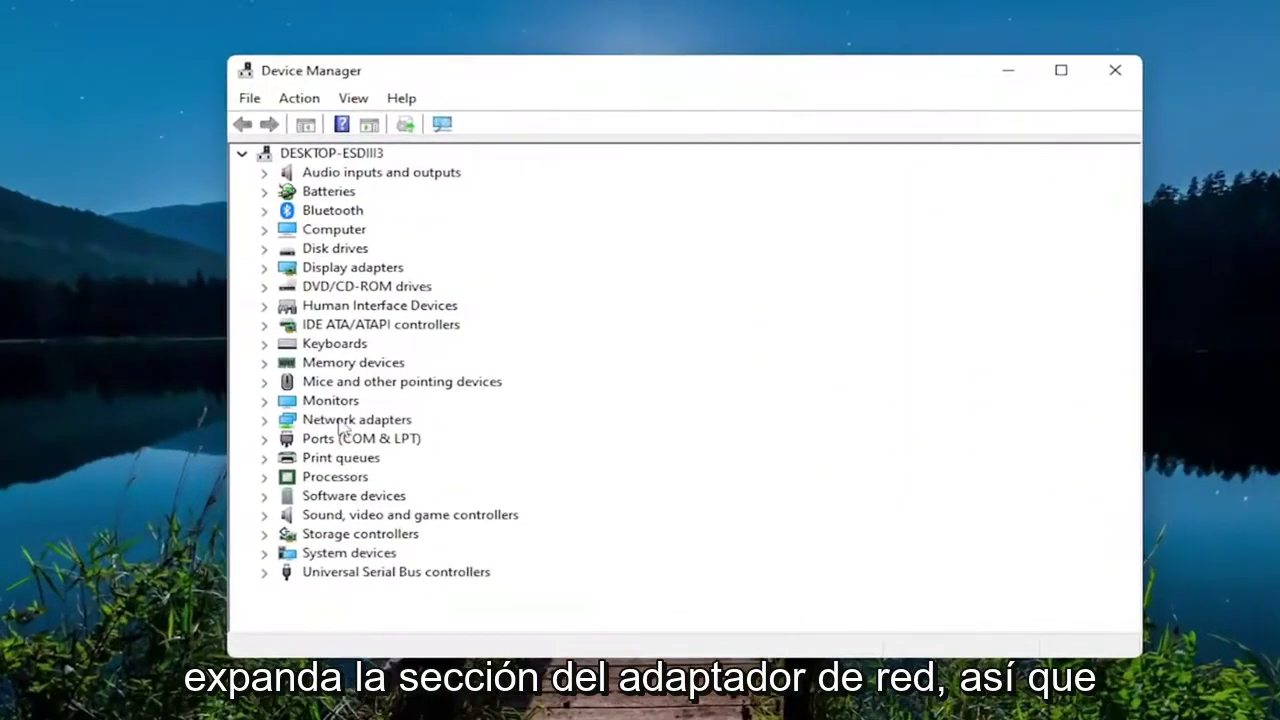
pyautogui.doubleClick(401, 367)
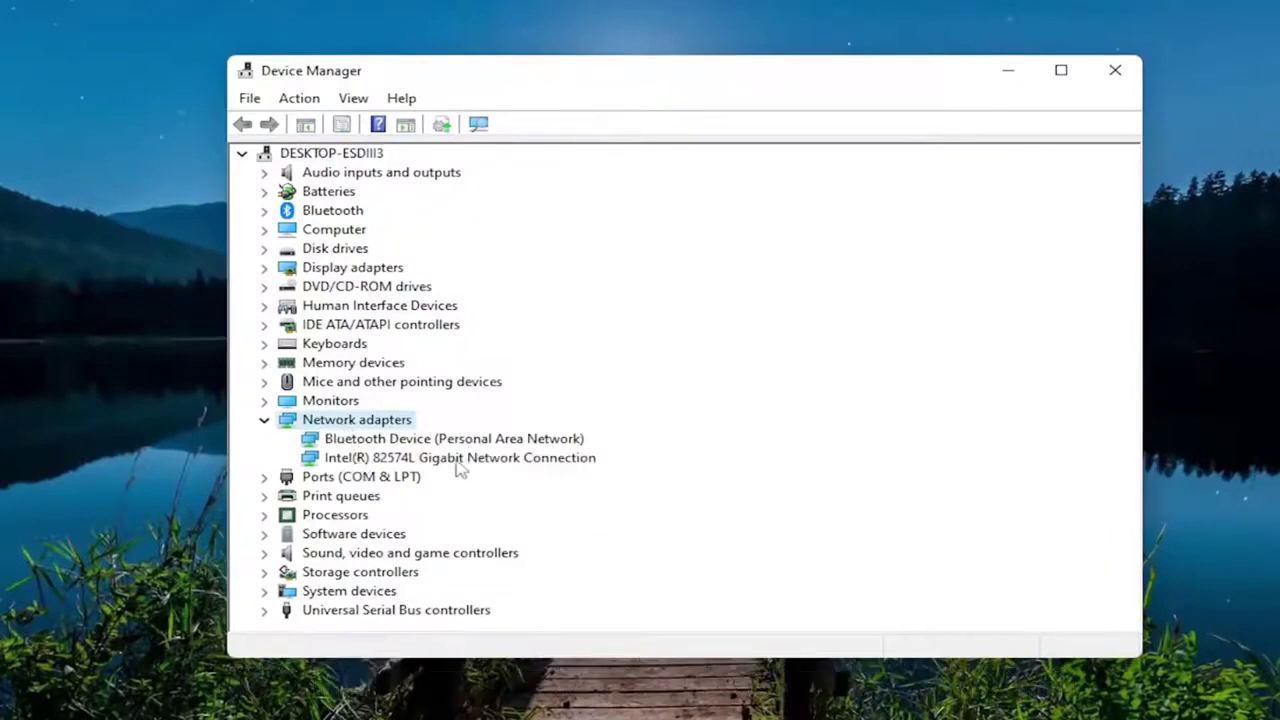
# Step: Update the Intel(R) 82574L Gigabit Network Connection driver from the list of available drivers on the computer, and close Device Manager
pyautogui.click(412, 456)
pyautogui.rightClick(407, 462)
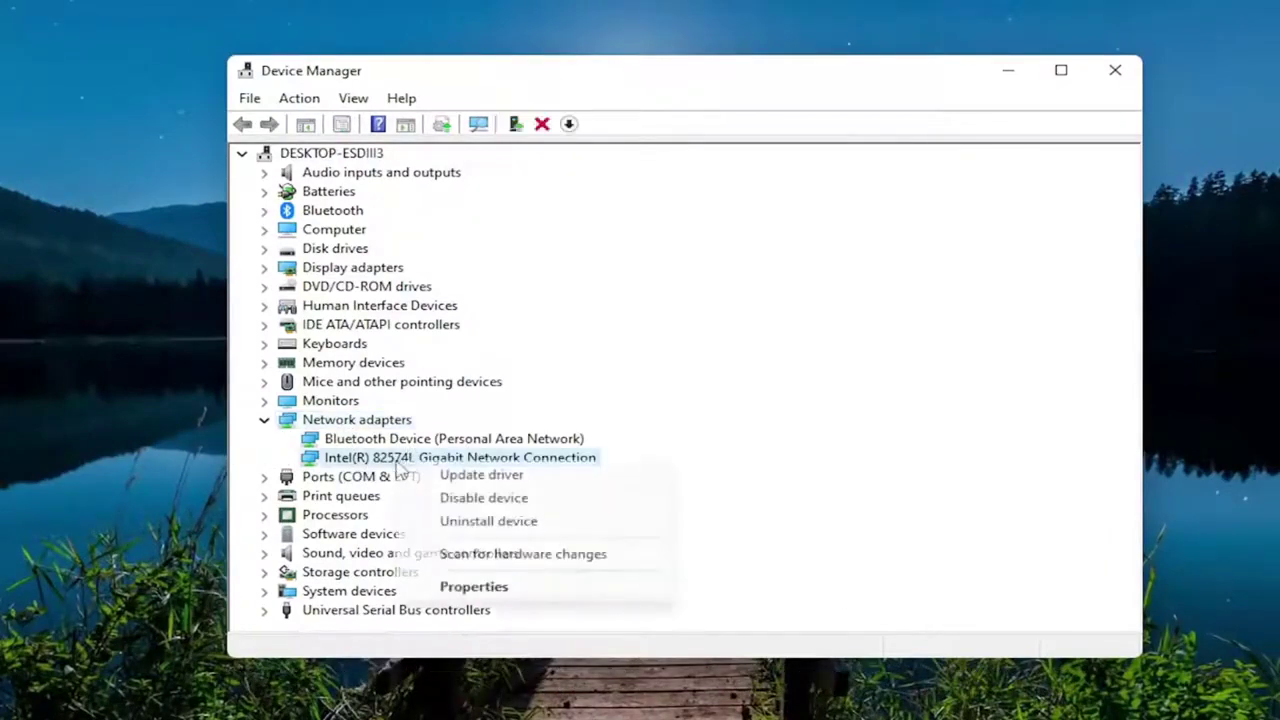
pyautogui.click(472, 476)
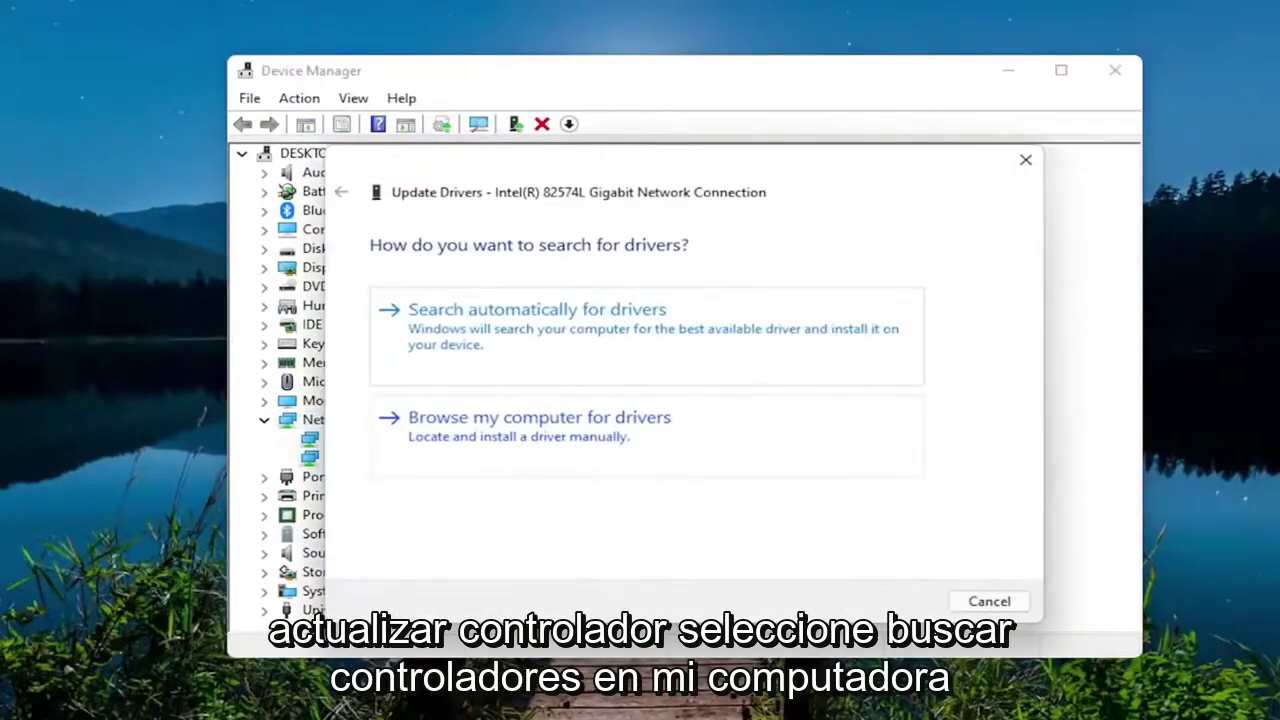
pyautogui.click(512, 425)
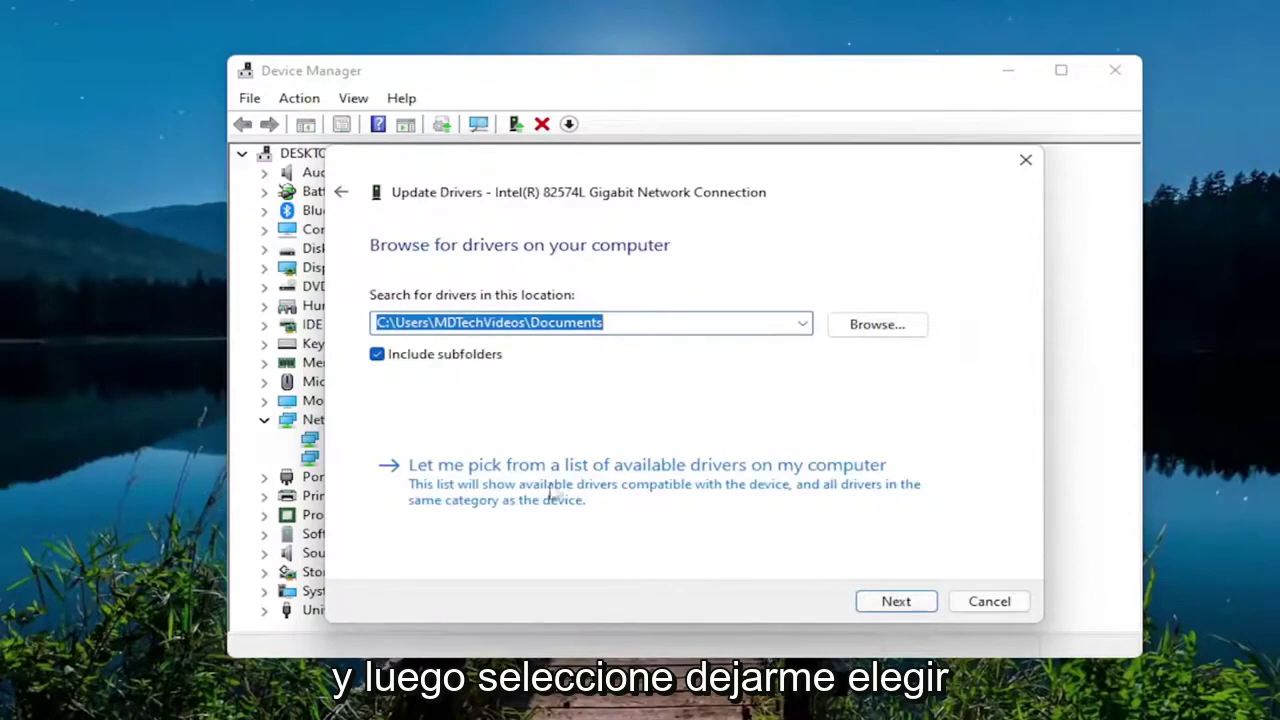
pyautogui.click(724, 480)
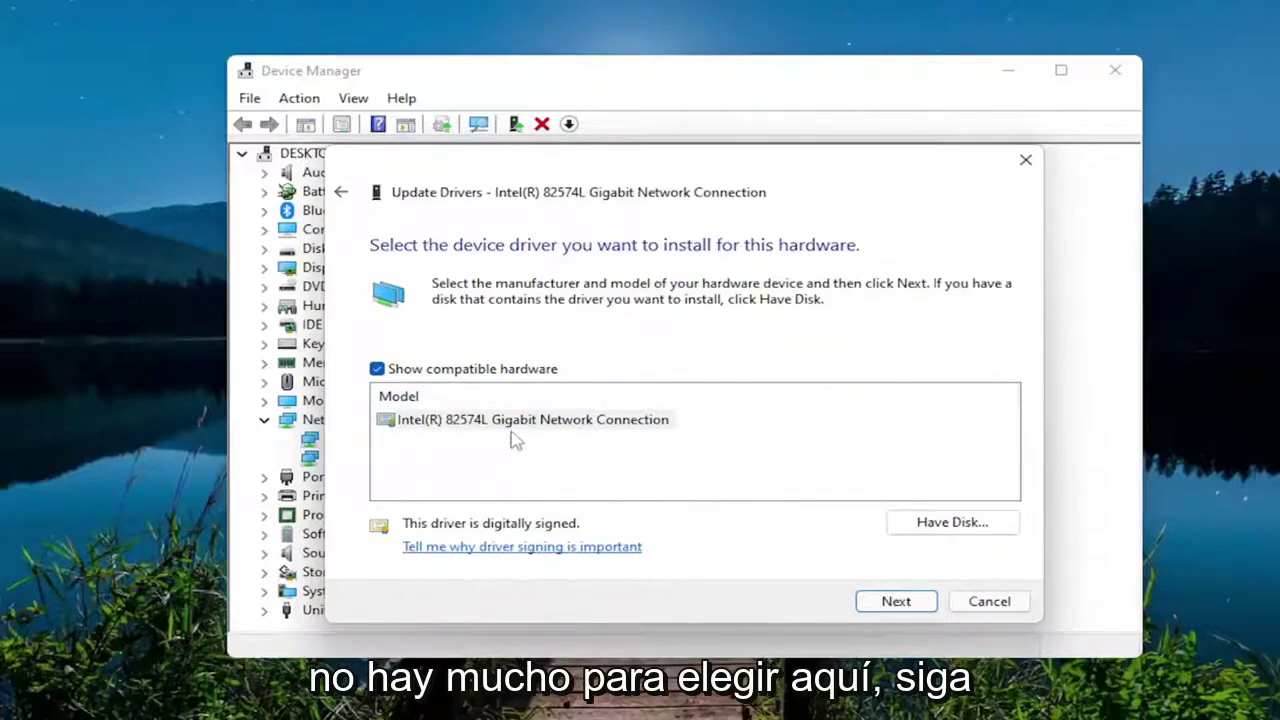
pyautogui.click(895, 602)
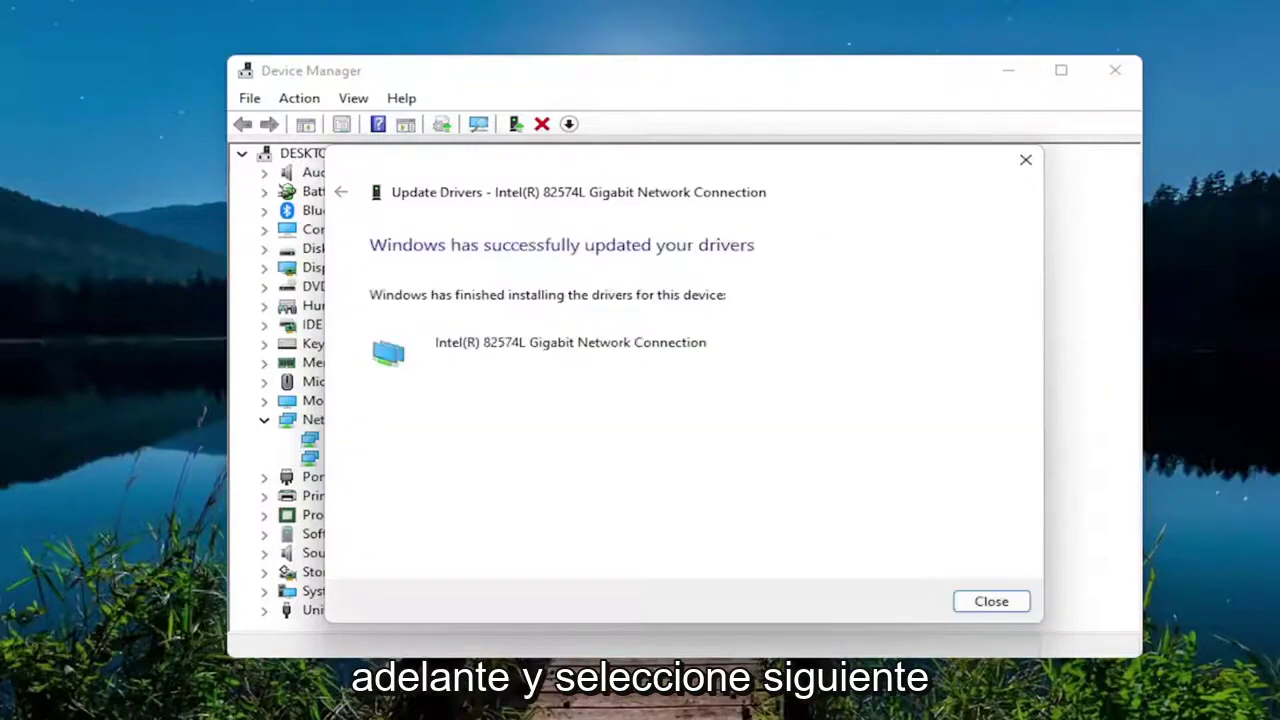
pyautogui.click(988, 603)
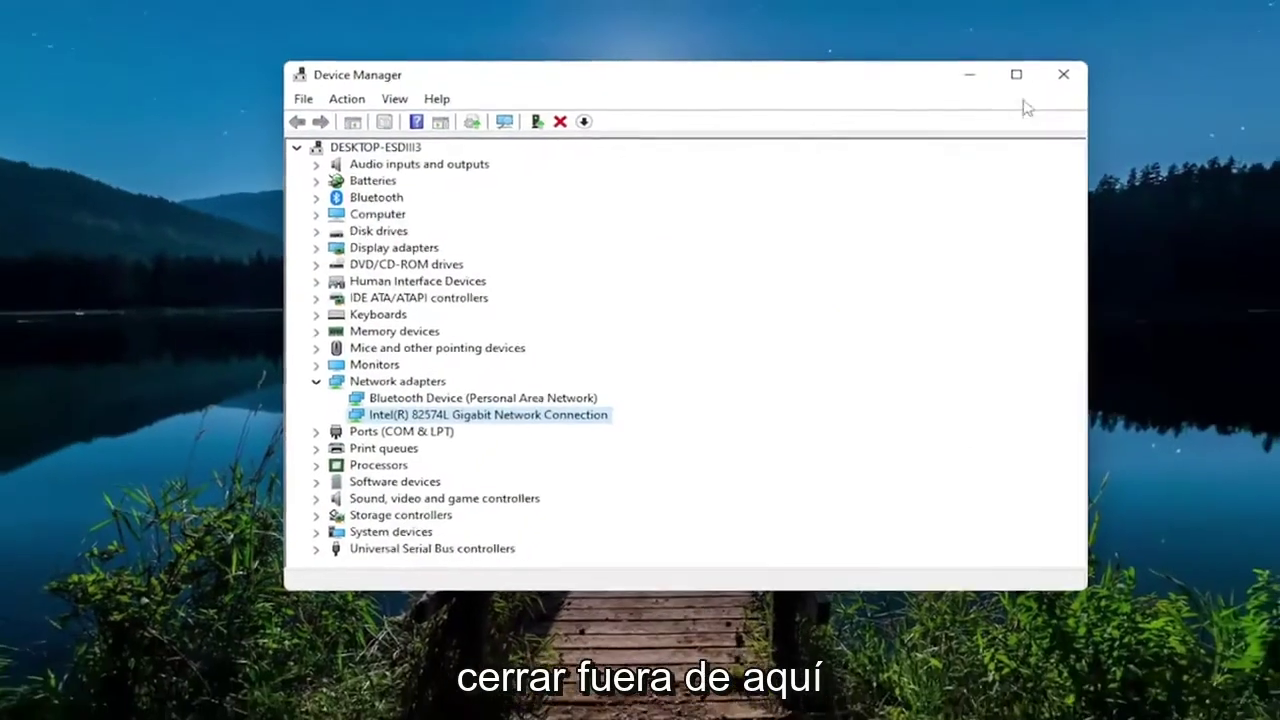
pyautogui.click(1115, 70)
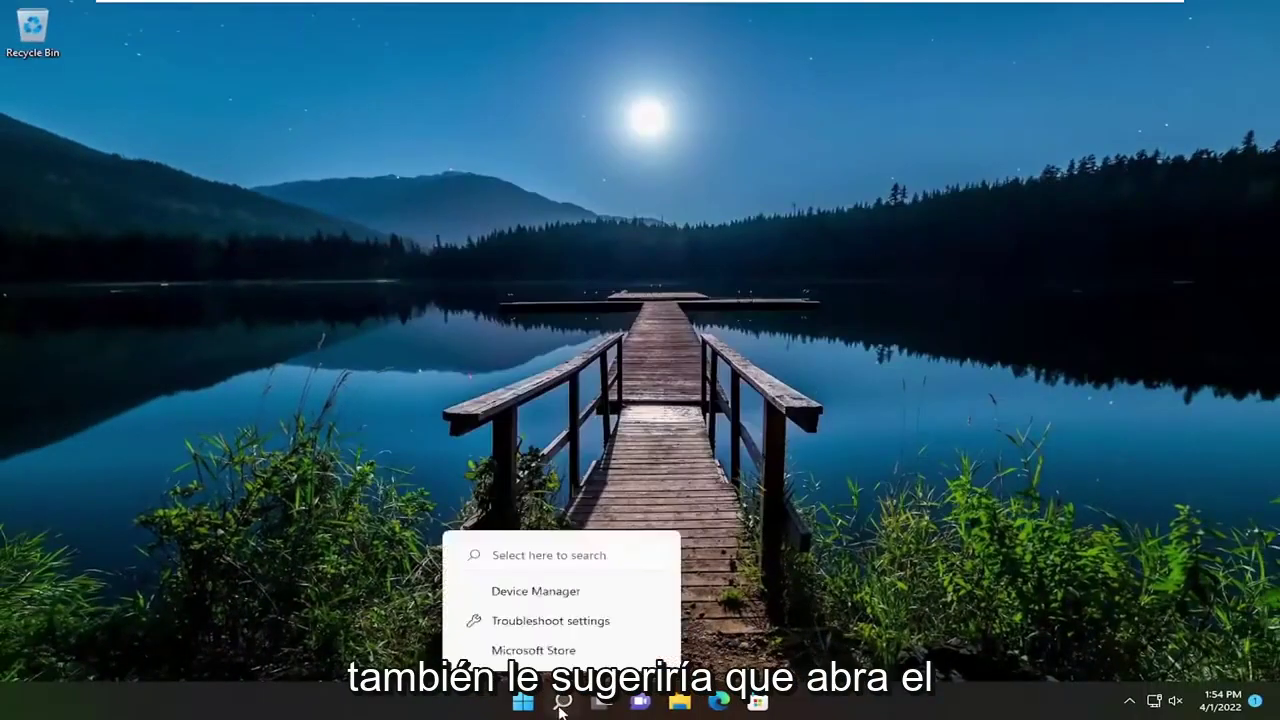
# Step: Search Windows for "cmd", open Command Prompt as administrator with the permission request approved, and reposition its window
pyautogui.click(562, 702)
pyautogui.write('cmd')
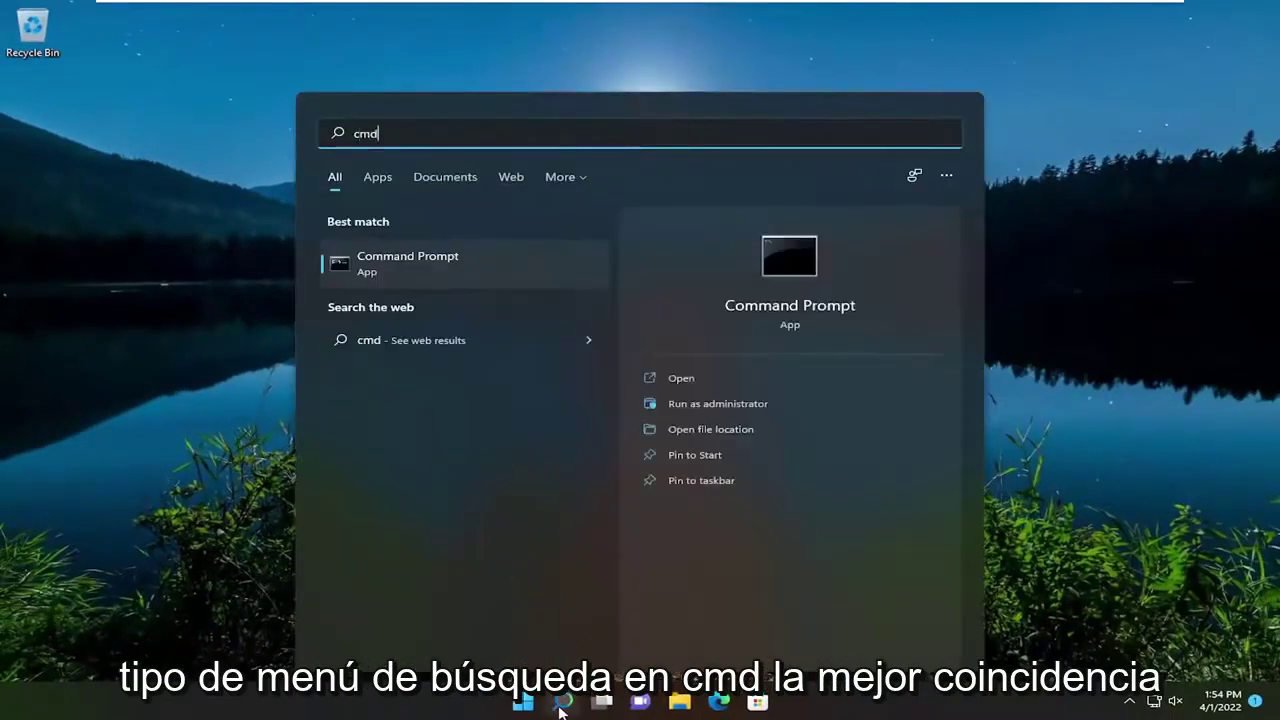
pyautogui.rightClick(391, 268)
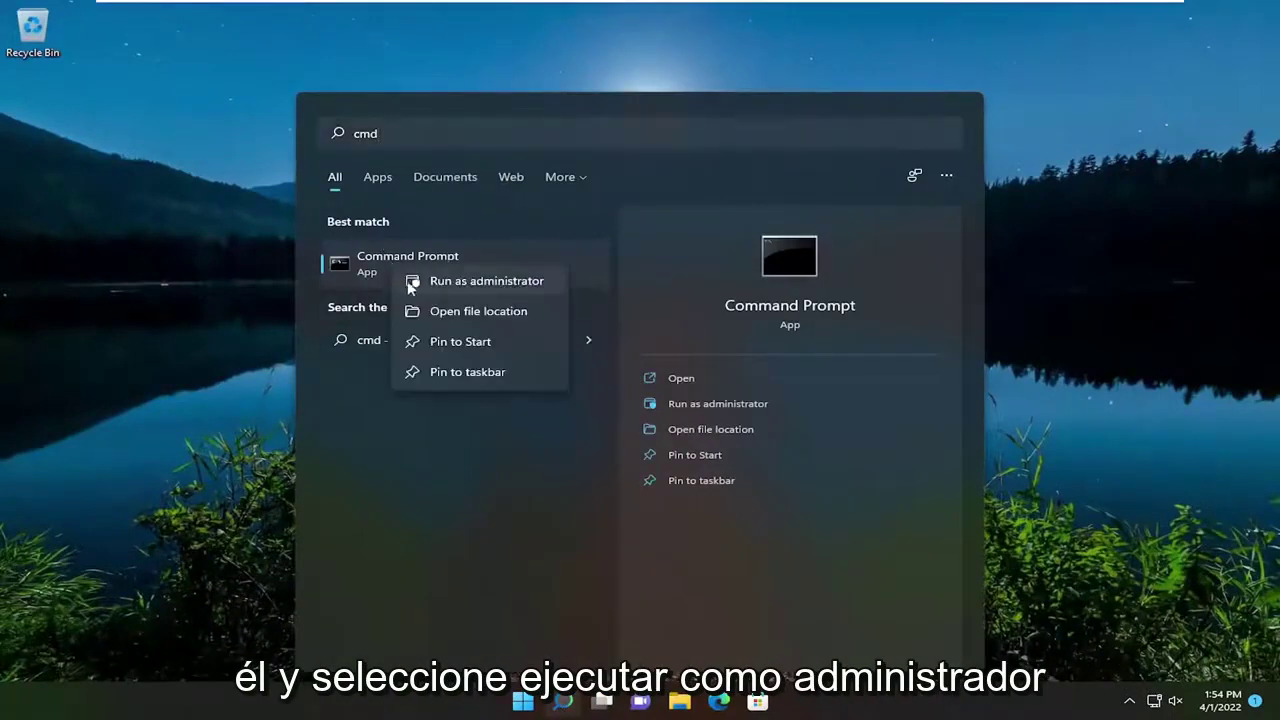
pyautogui.click(499, 281)
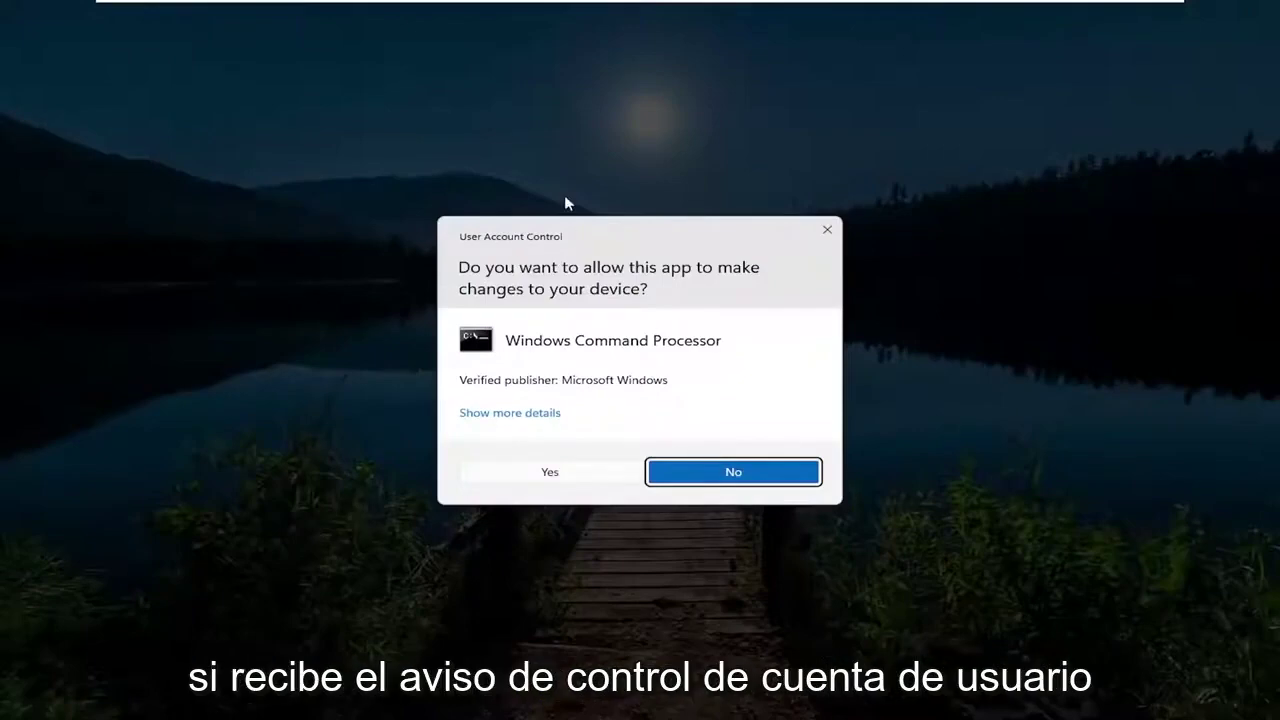
pyautogui.click(551, 480)
pyautogui.moveTo(460, 123); pyautogui.dragTo(560, 106)
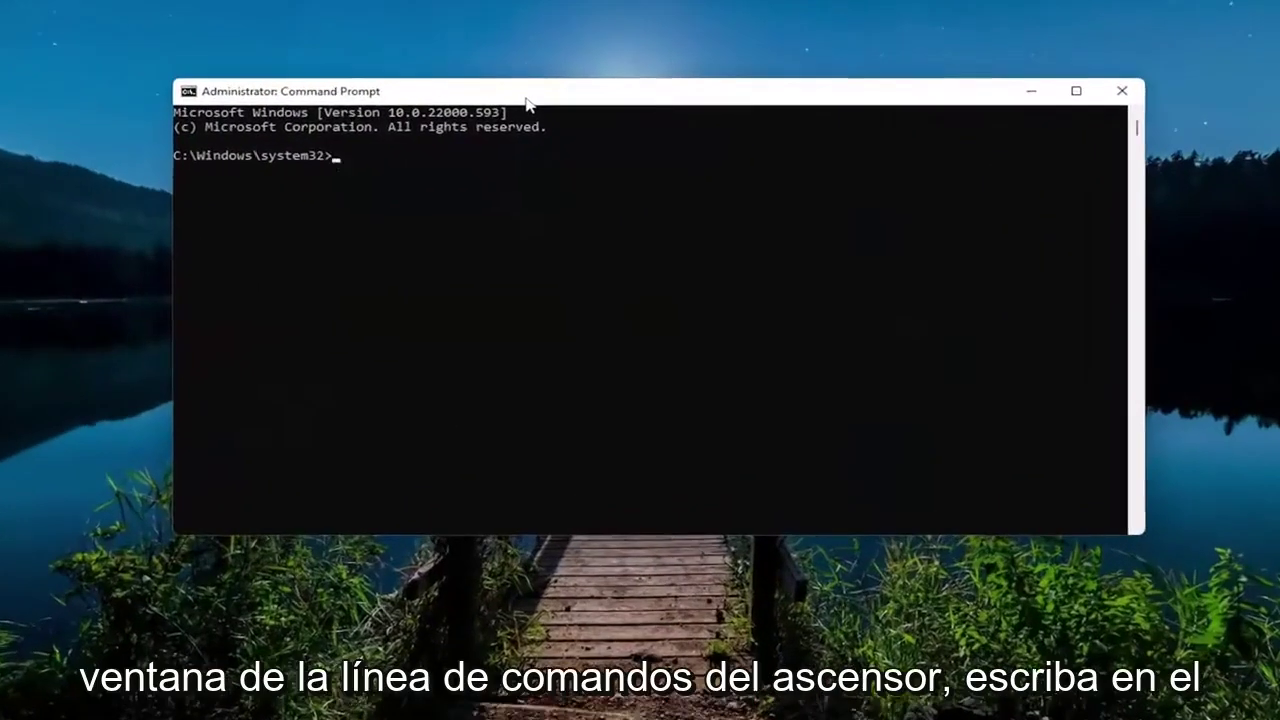
# Step: Flush the DNS resolver cache with the command "ipconfig /flushdns"
pyautogui.write('ipconfig')
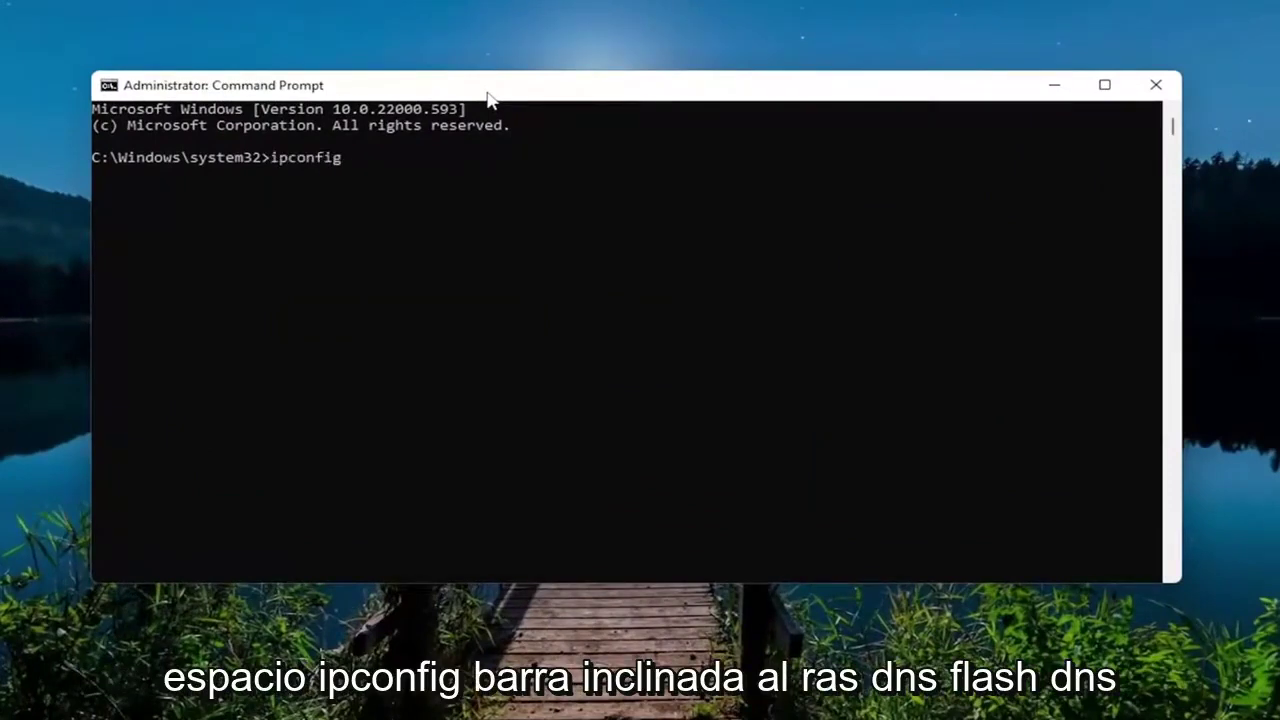
pyautogui.write(' /flushdns')
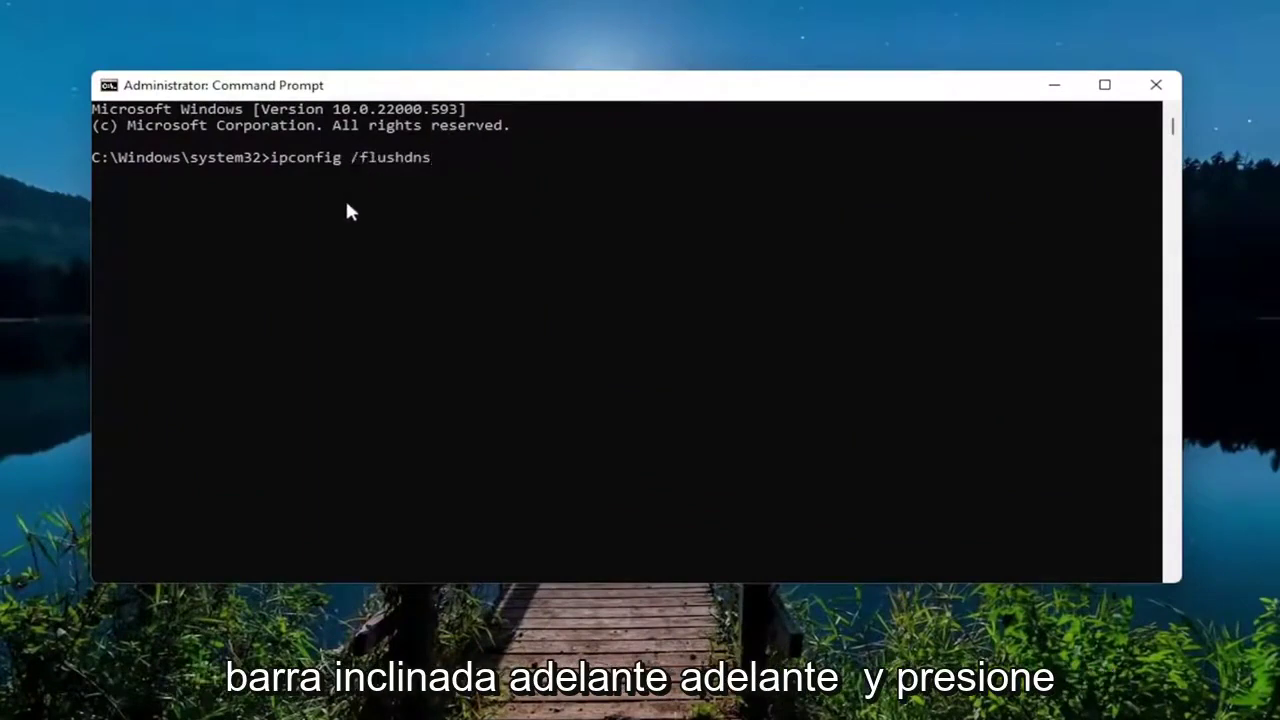
pyautogui.press('Return')
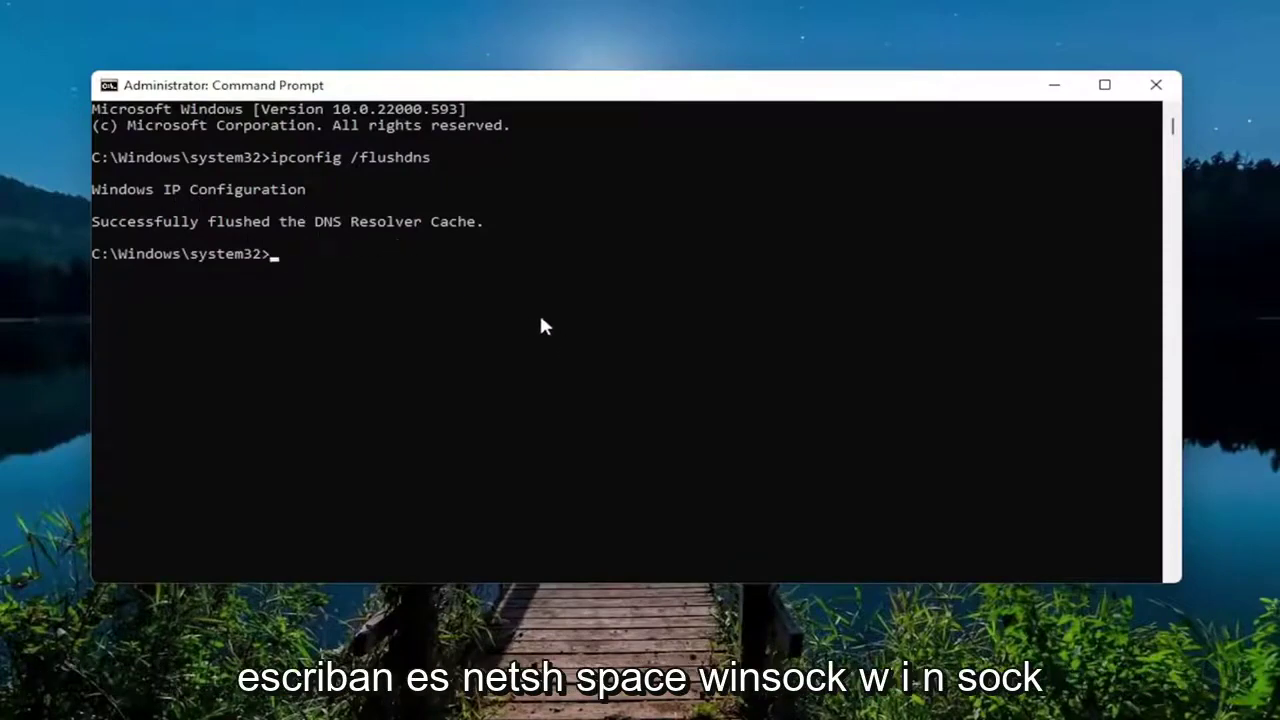
# Step: Reset the Winsock catalog with the command "netsh winsock reset" and close the Command Prompt
pyautogui.write('netsh winsock reset')
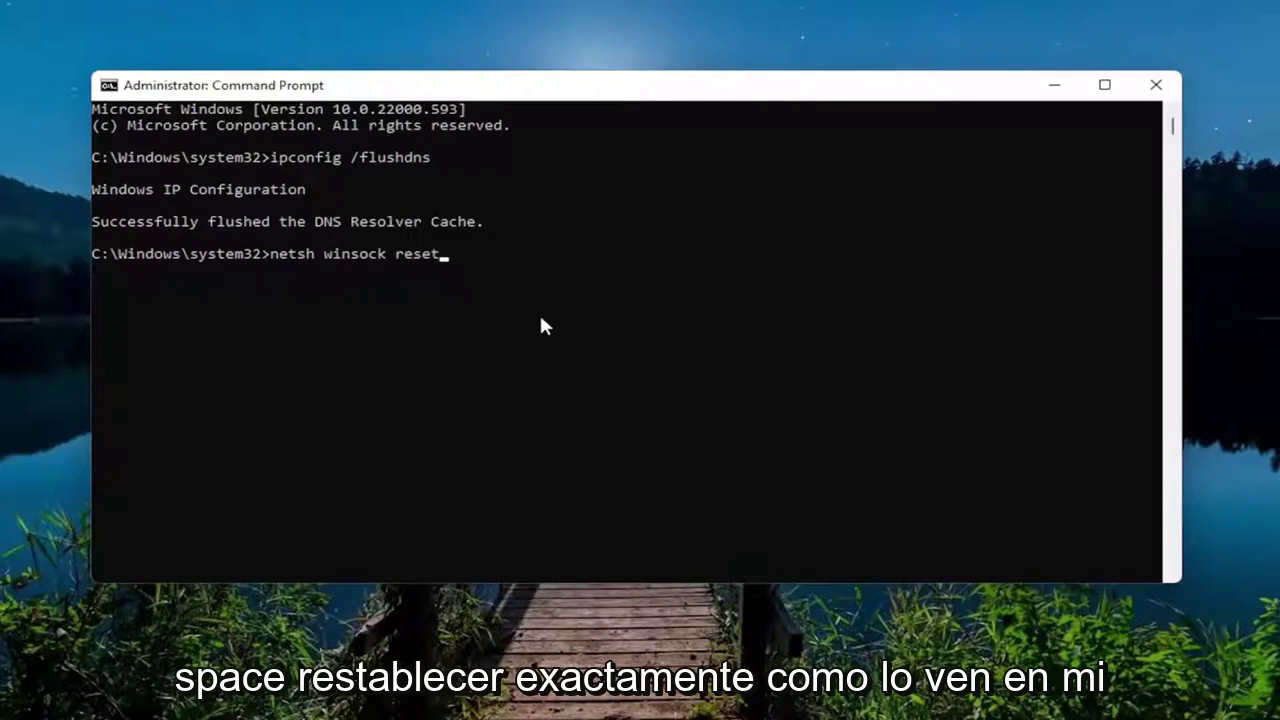
pyautogui.press('Return')
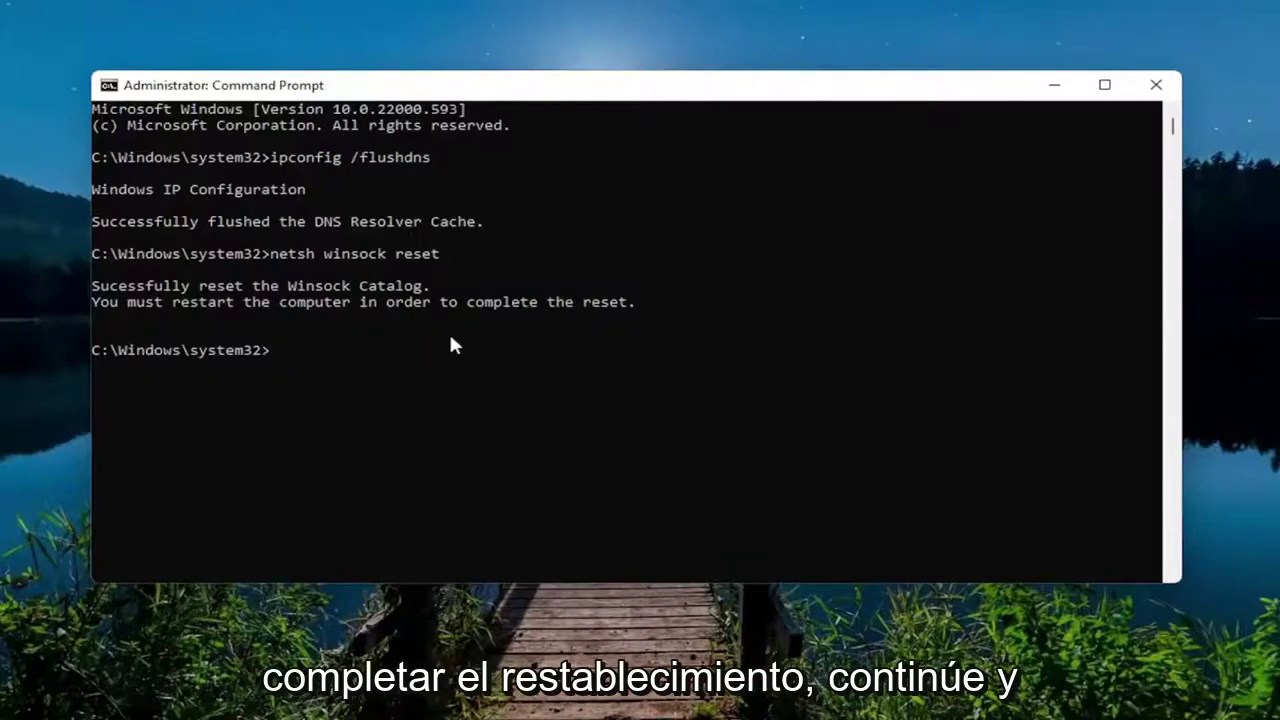
pyautogui.click(1155, 85)
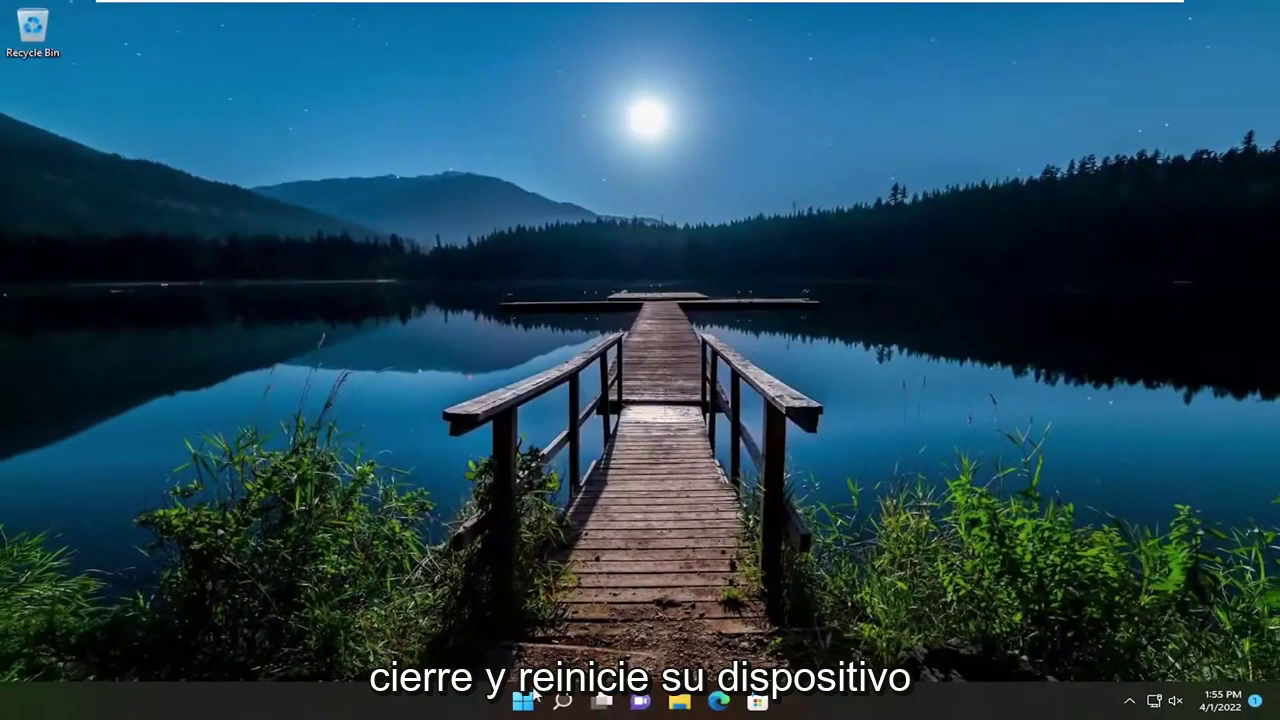
# Step: Restart the computer to complete the Winsock reset
pyautogui.rightClick(535, 697)
pyautogui.moveTo(536, 640)
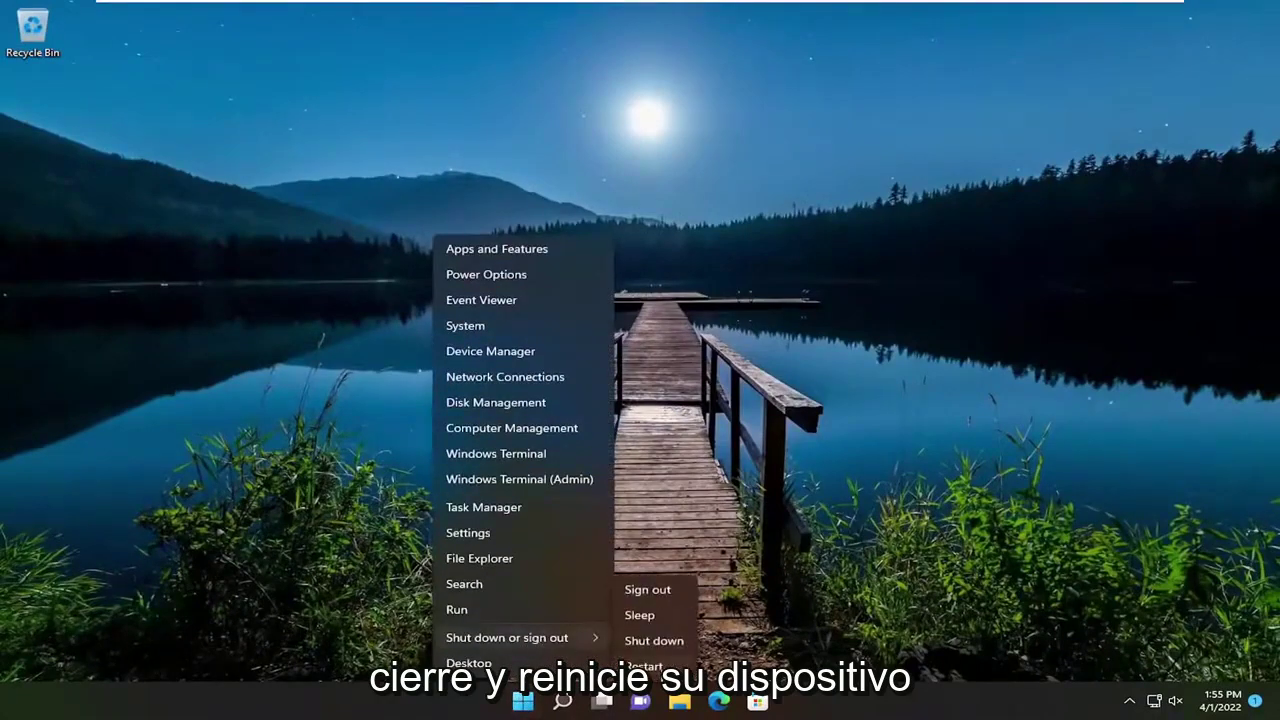
pyautogui.click(645, 666)
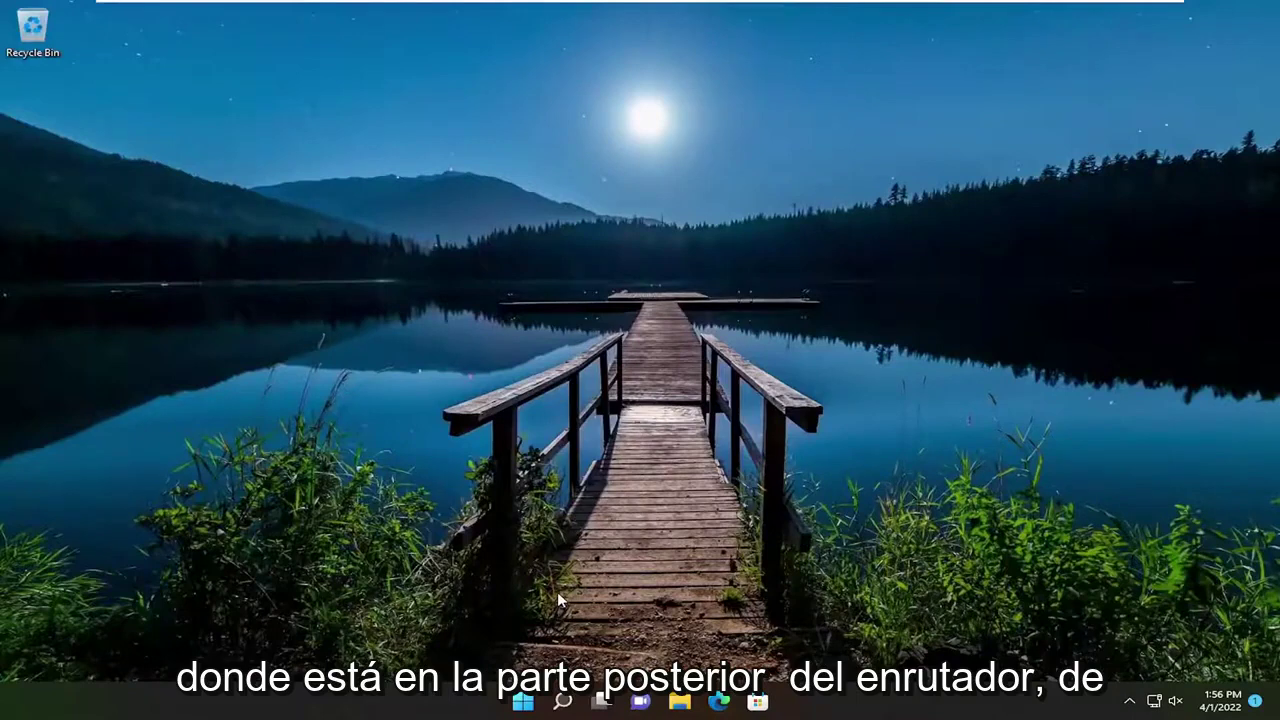
# Step: Search Windows for "settings" and open the Settings app
pyautogui.click(563, 702)
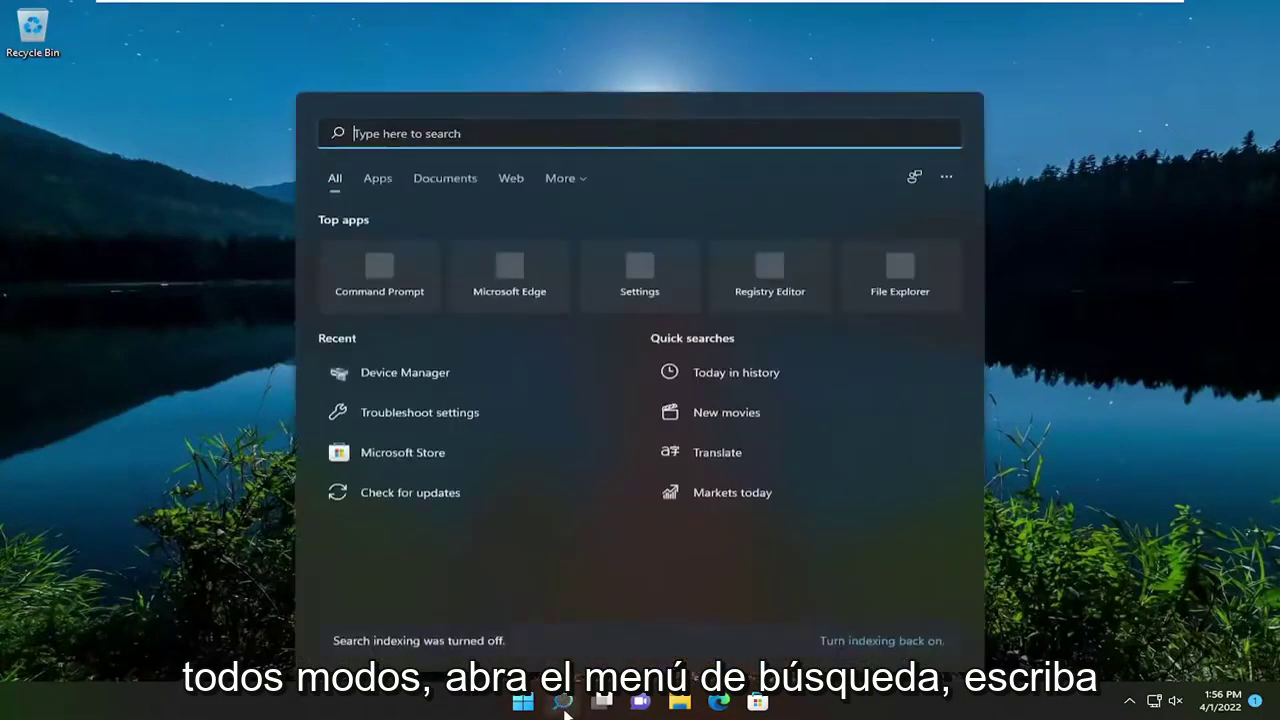
pyautogui.write('settings')
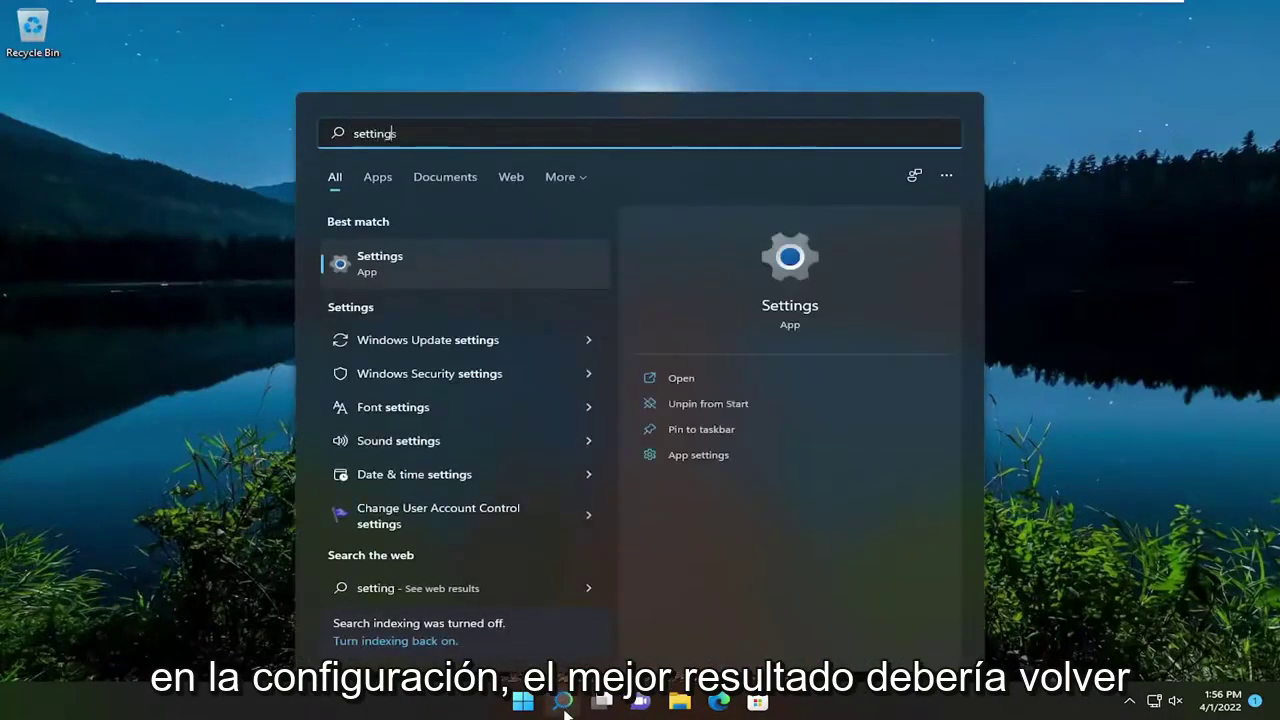
pyautogui.click(382, 259)
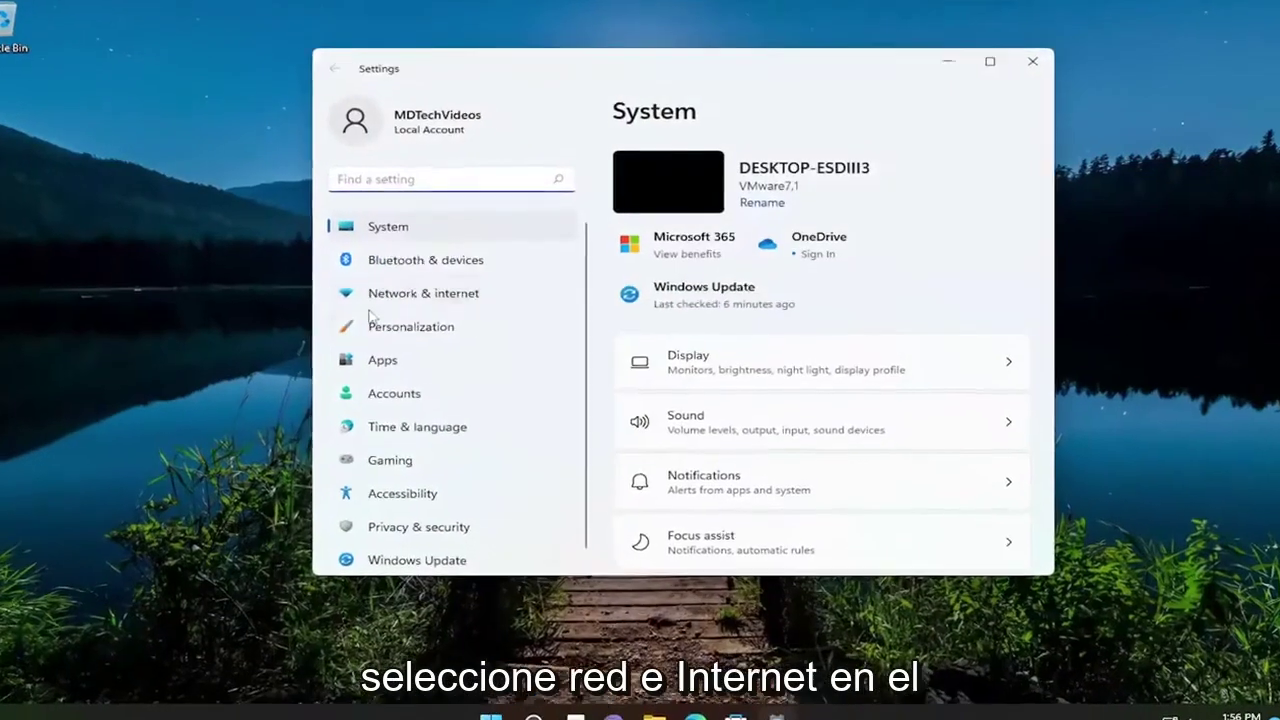
# Step: Run Network reset from the advanced network settings, confirm resetting the network settings, and dismiss the sign-out notice
pyautogui.click(418, 296)
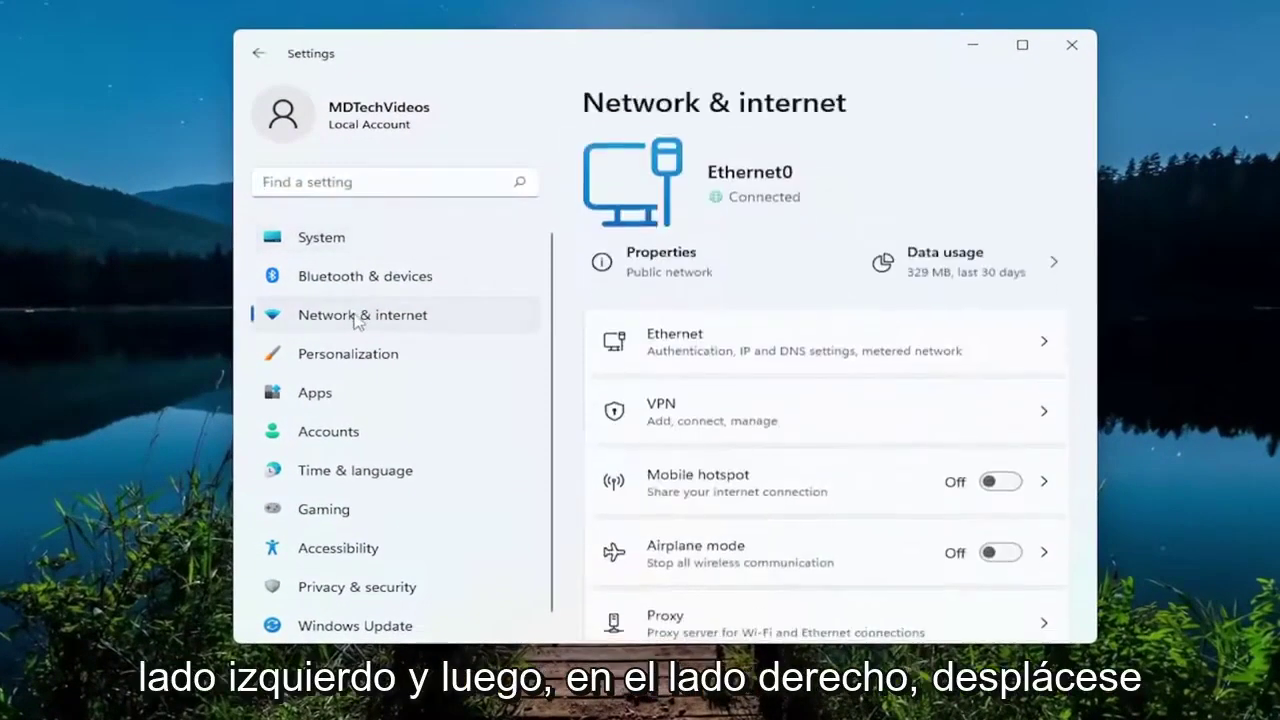
pyautogui.scroll(-3, 916, 345)
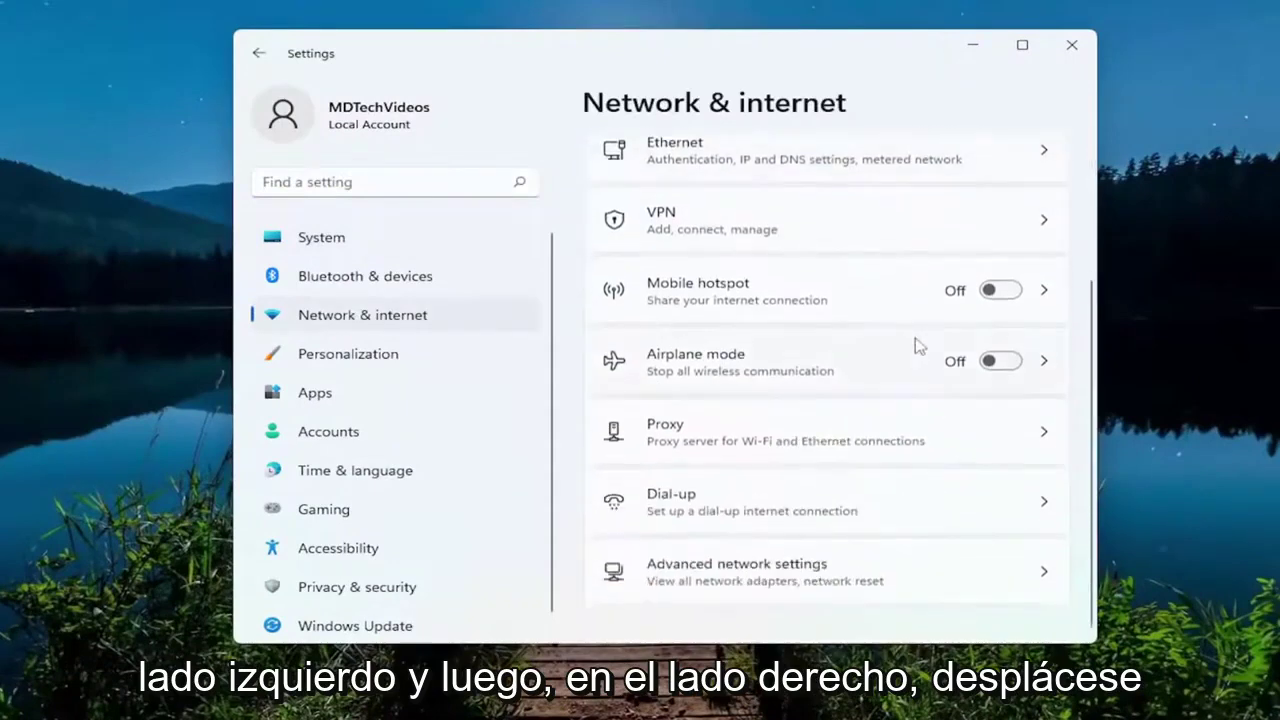
pyautogui.click(764, 568)
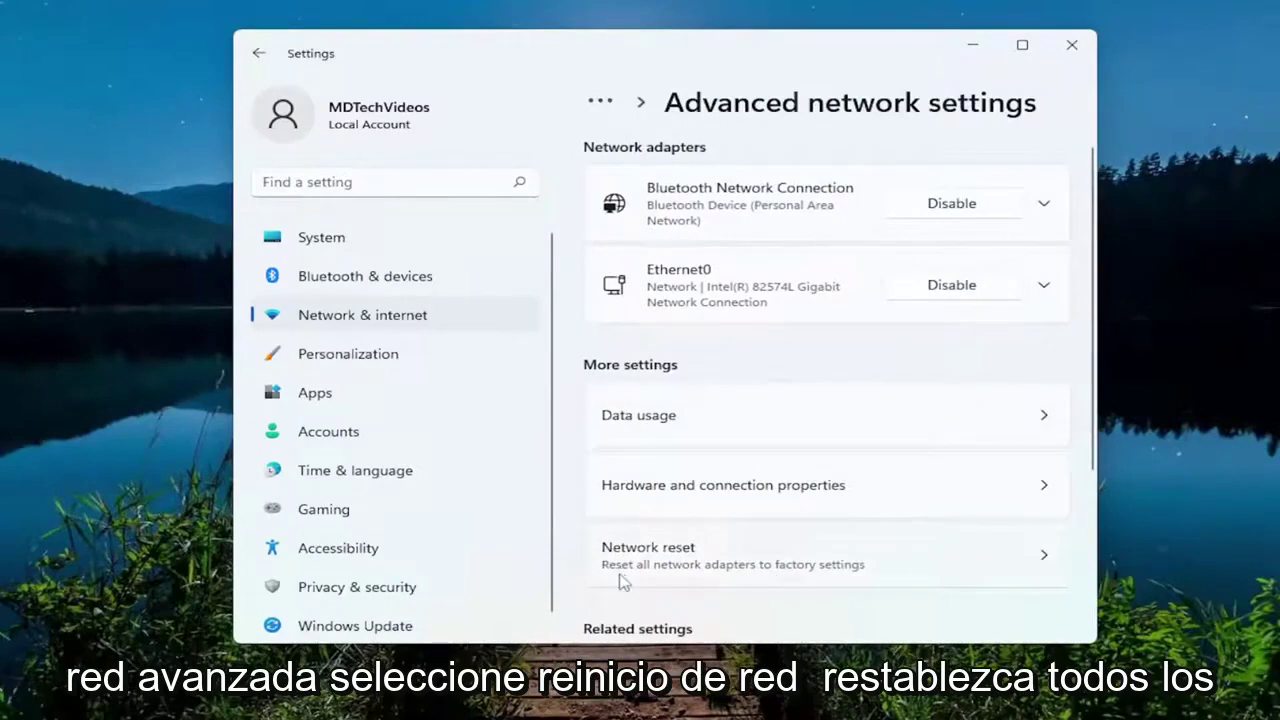
pyautogui.click(813, 568)
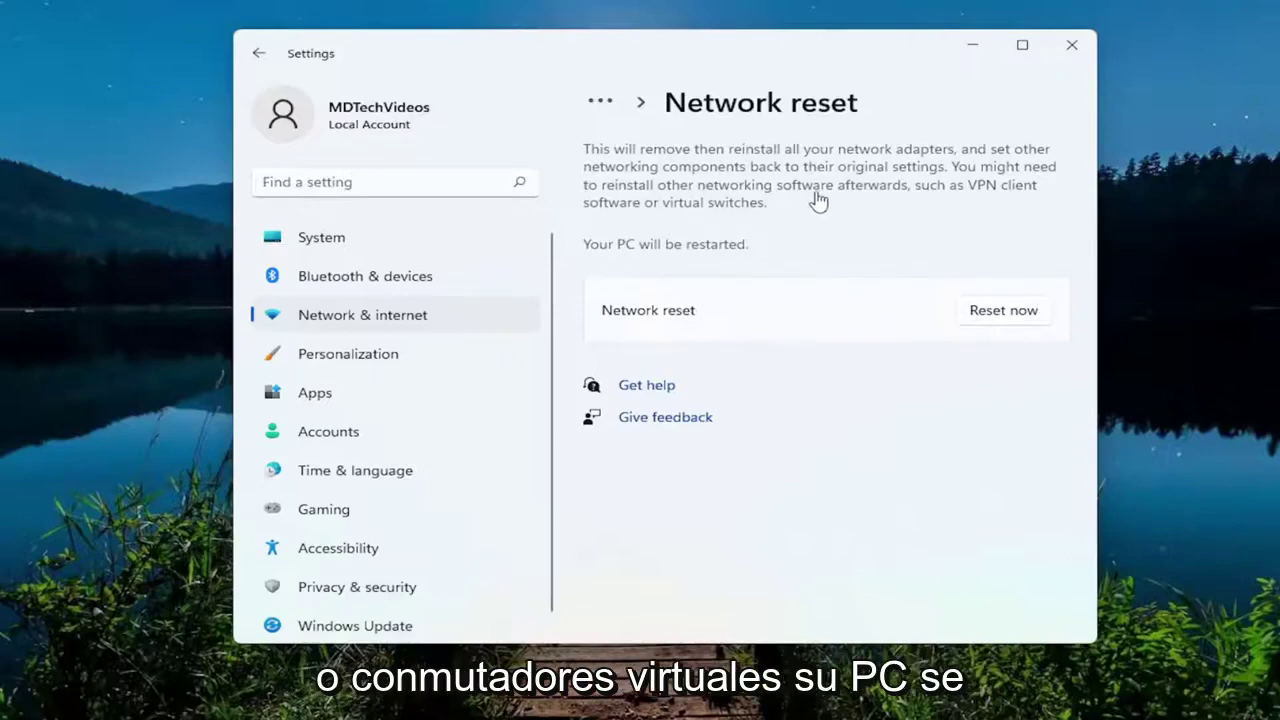
pyautogui.click(1003, 318)
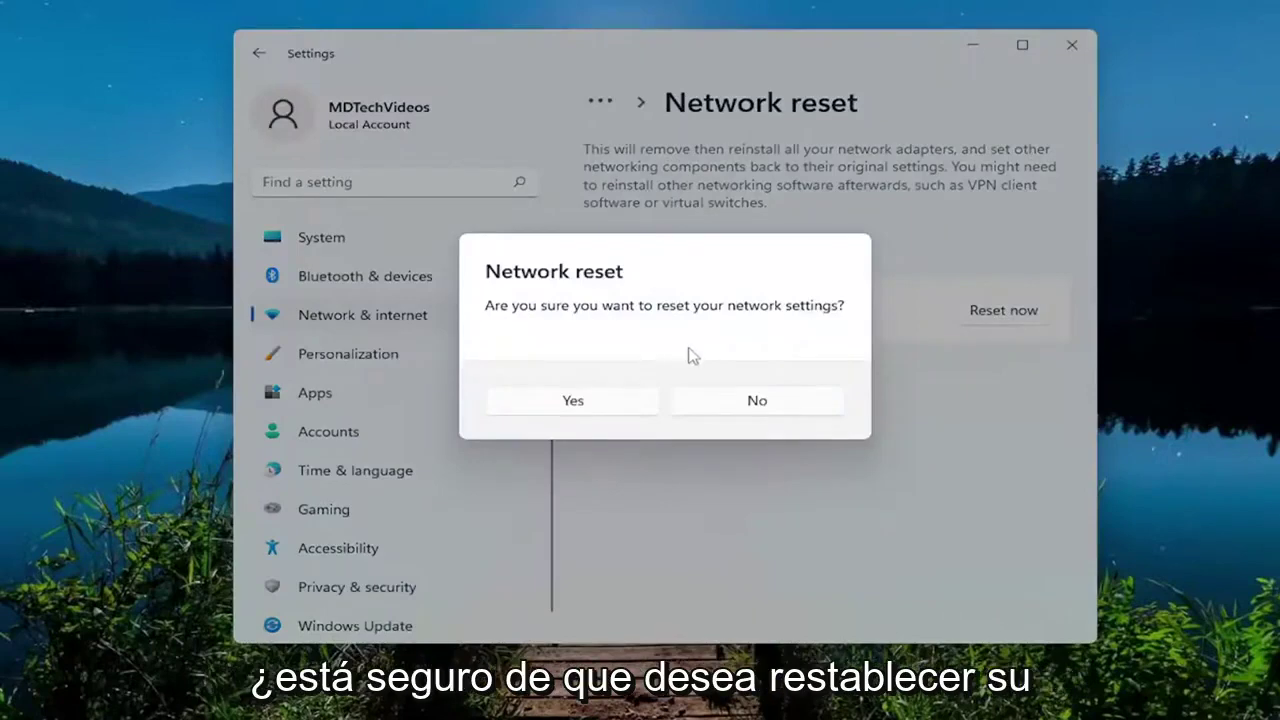
pyautogui.click(563, 402)
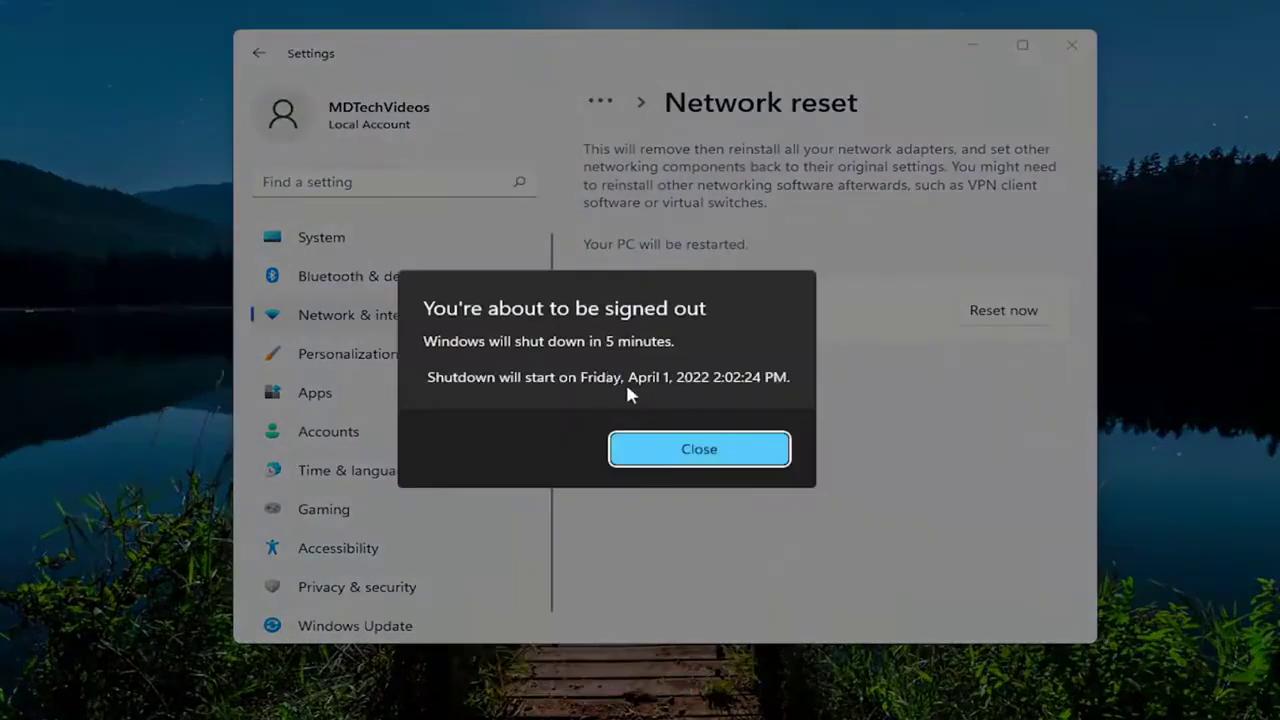
pyautogui.click(709, 451)
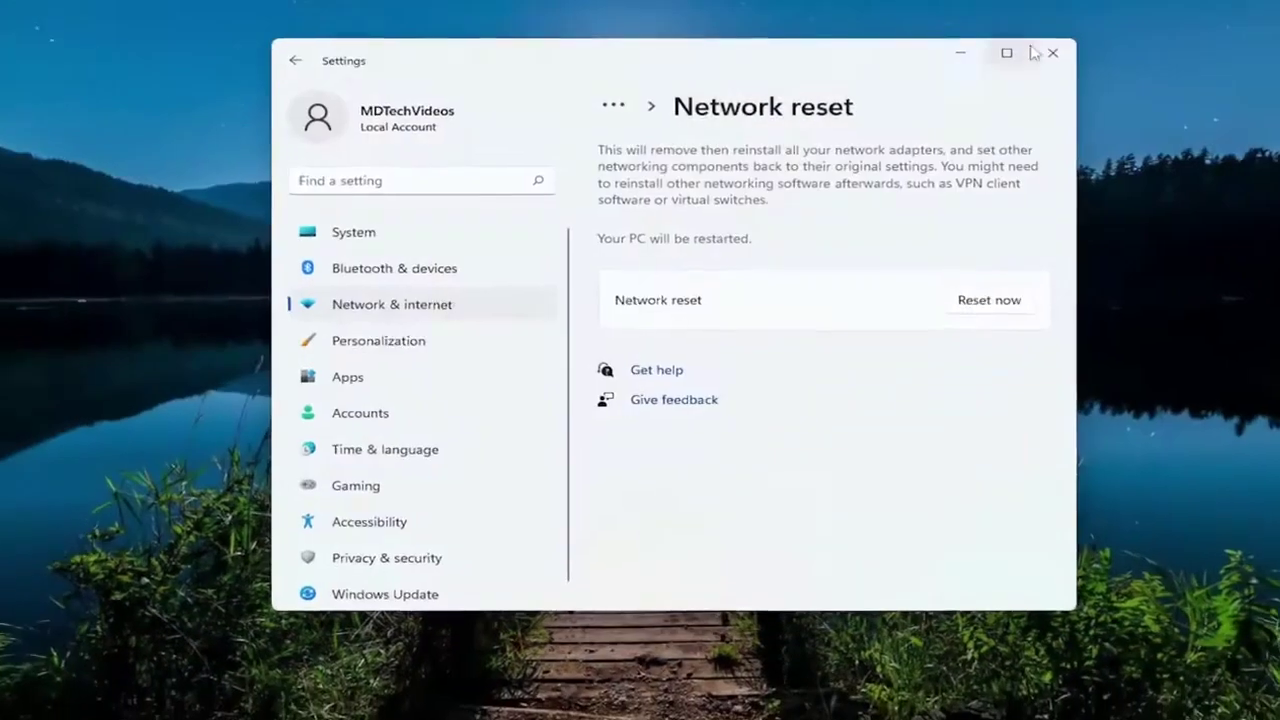
# Step: Close the Settings window and restart the computer immediately to complete the network reset
pyautogui.click(1071, 45)
pyautogui.rightClick(520, 700)
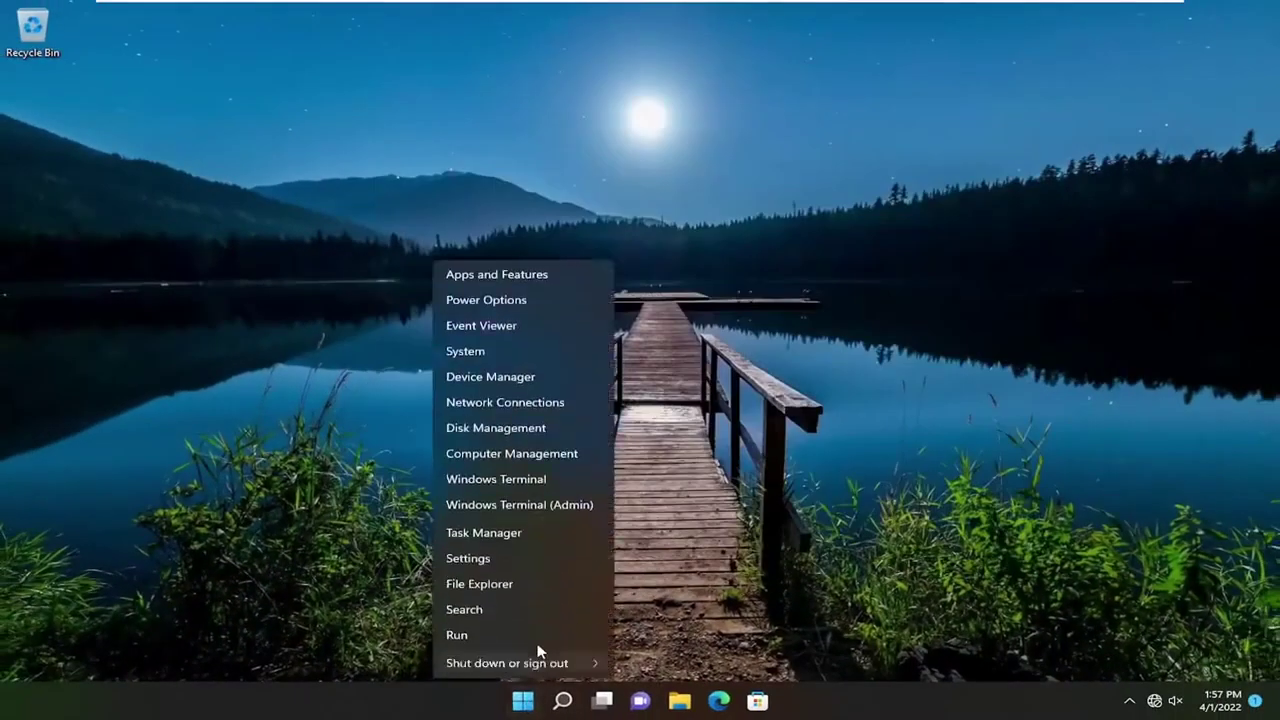
pyautogui.moveTo(534, 637)
pyautogui.click(644, 666)
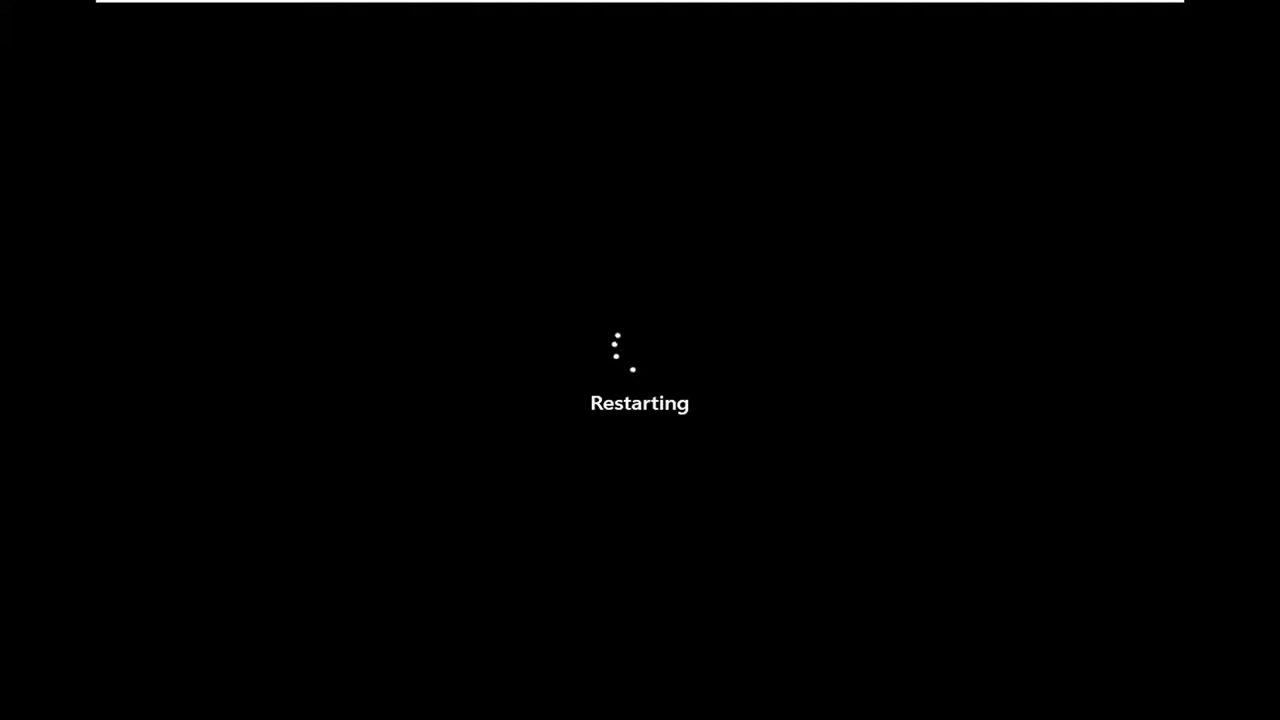